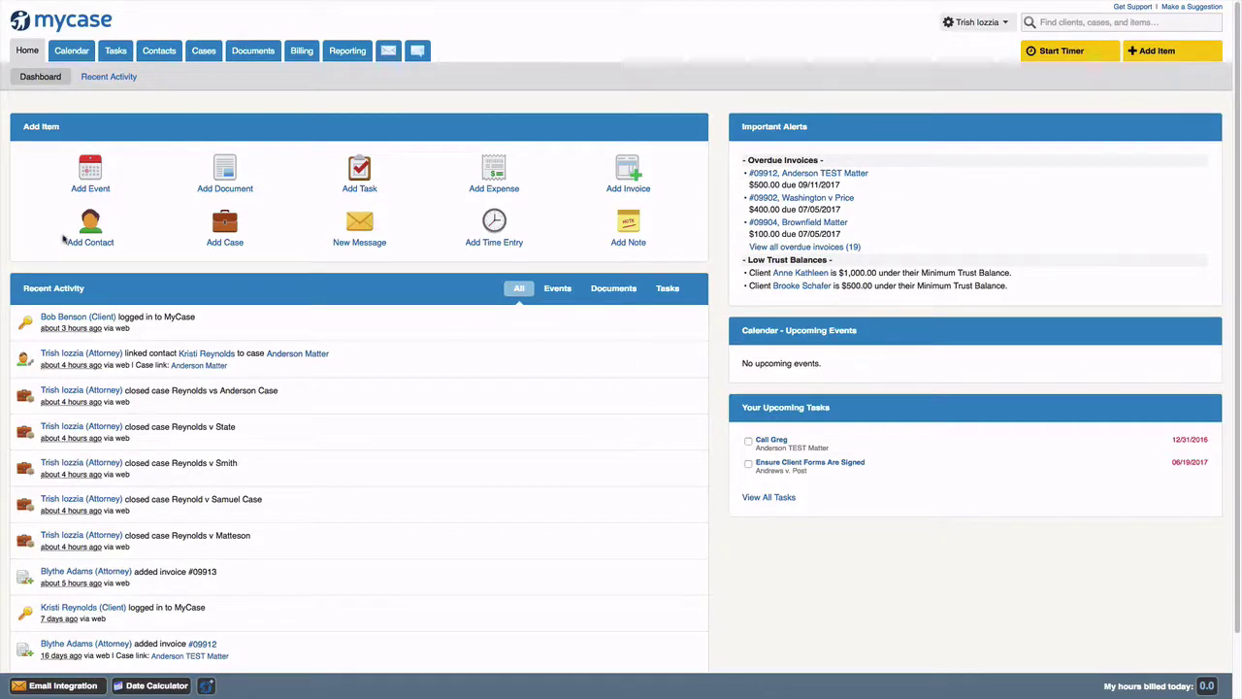
- From the Home dashboard, begin adding a new contact under Add Item
left_click(85, 243)
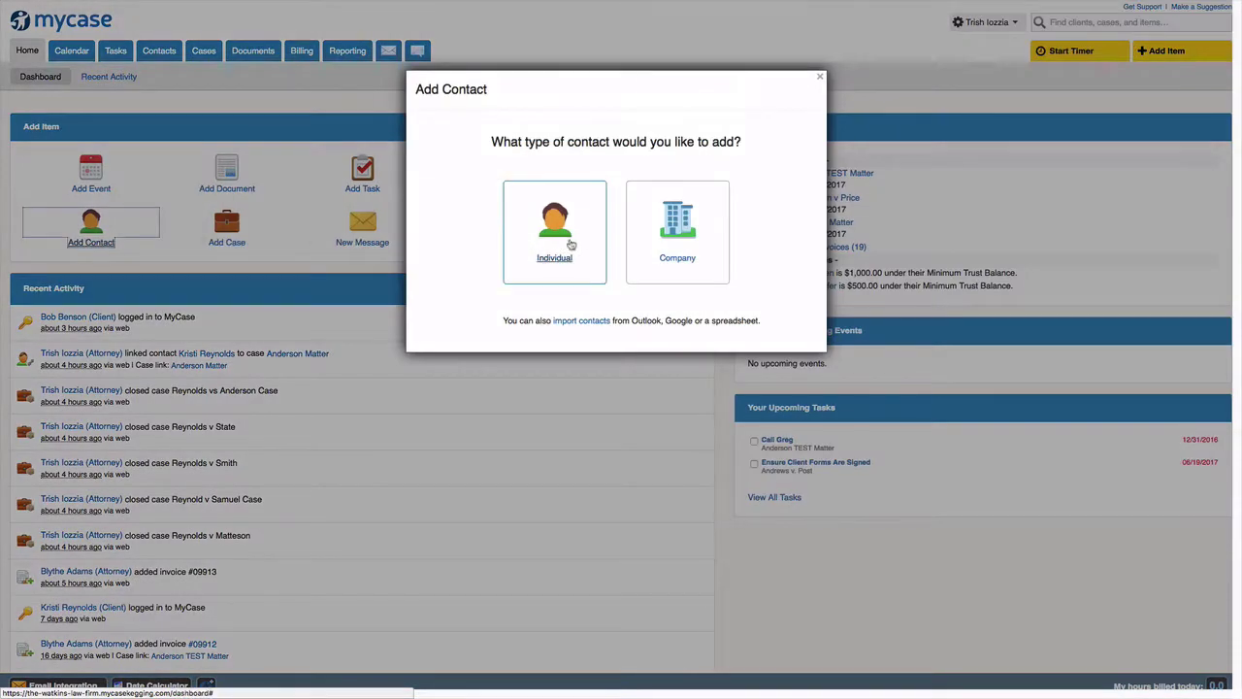
- Choose Individual and enter the client's first name, last name and e-mail, toggling portal access off
left_click(569, 245)
left_click(400, 231)
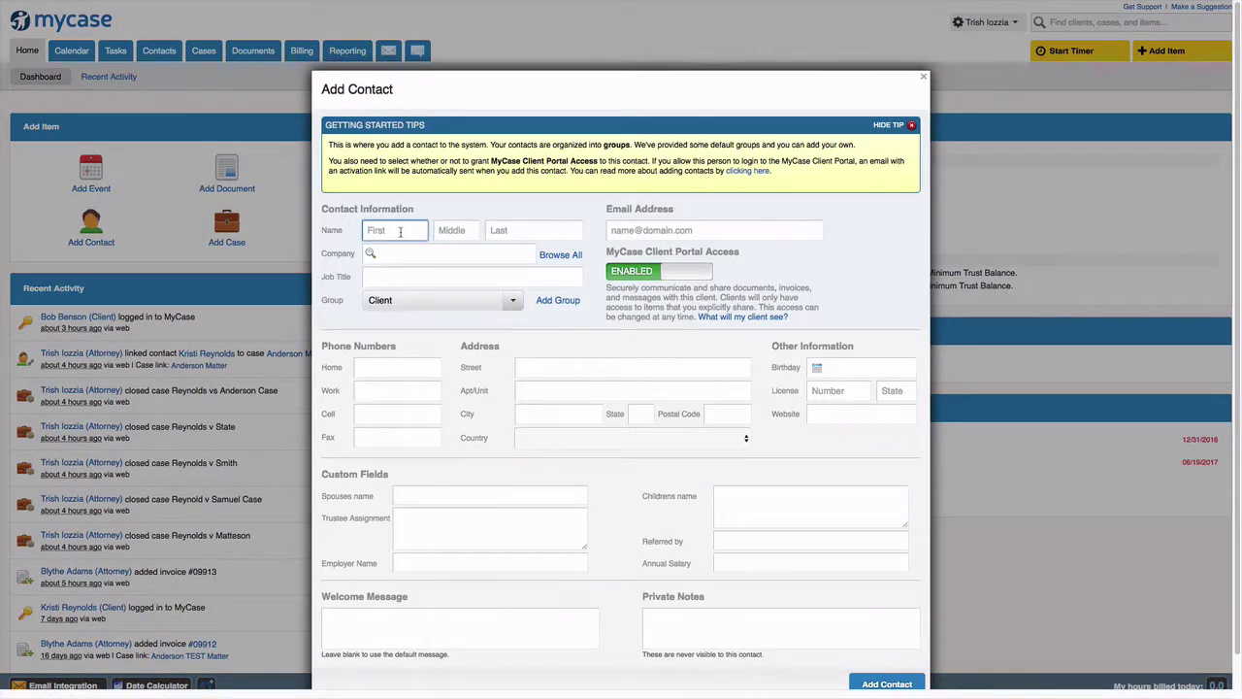
key("Tab")
key("Tab")
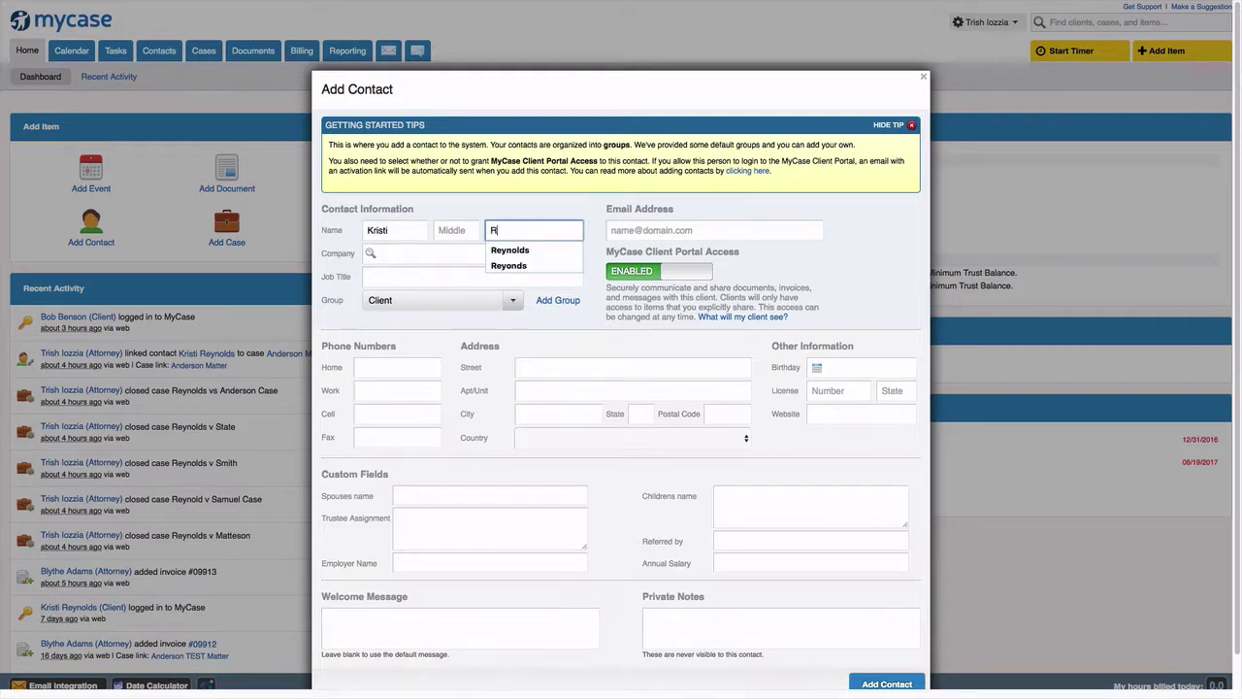
key("Down")
key("Return")
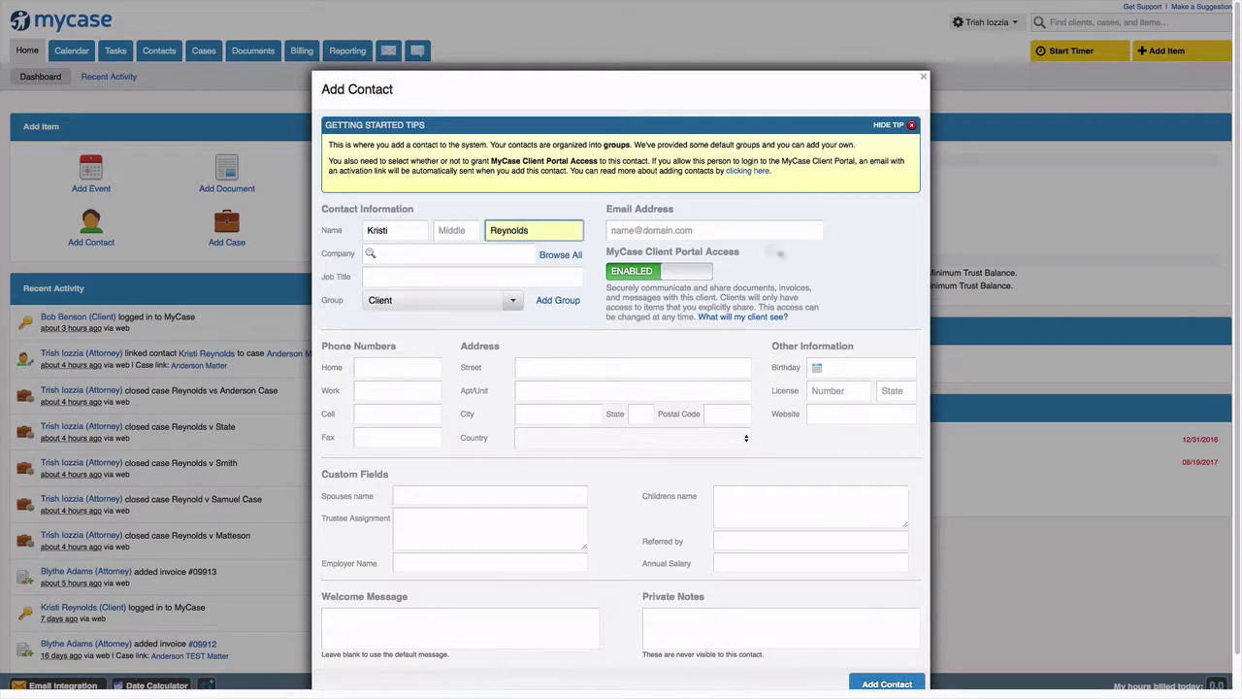
left_click(669, 230)
type("kri")
key("Down")
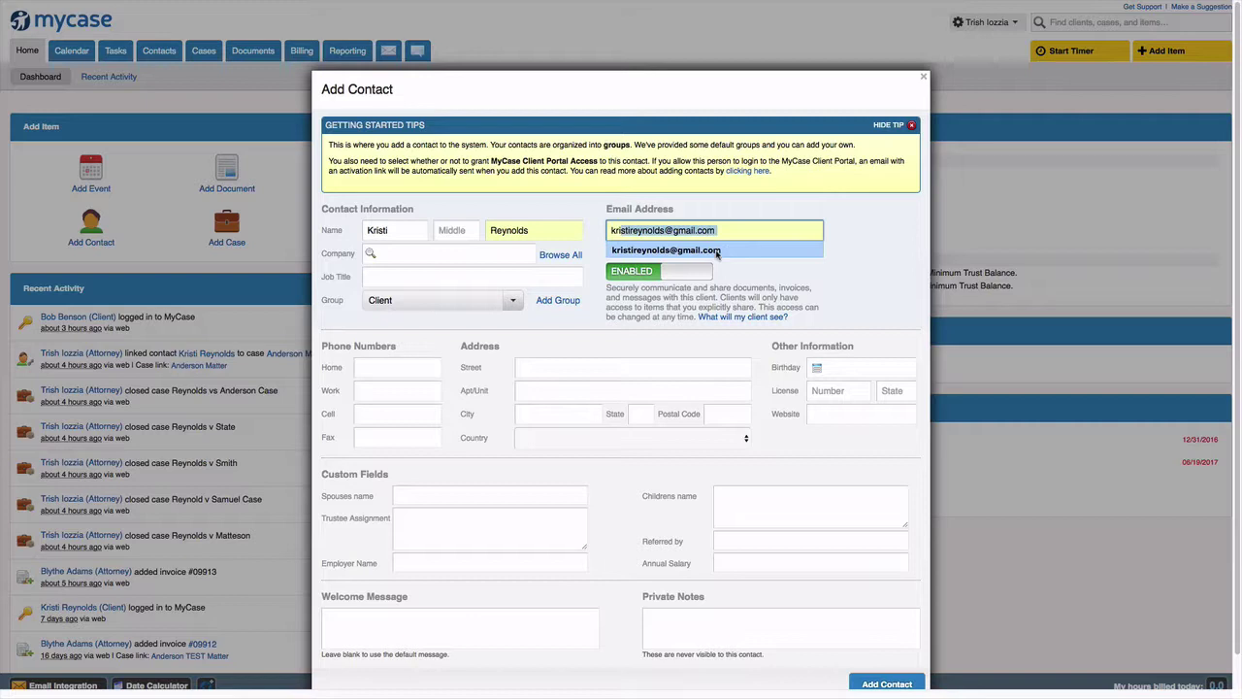
key("Return")
left_click(687, 271)
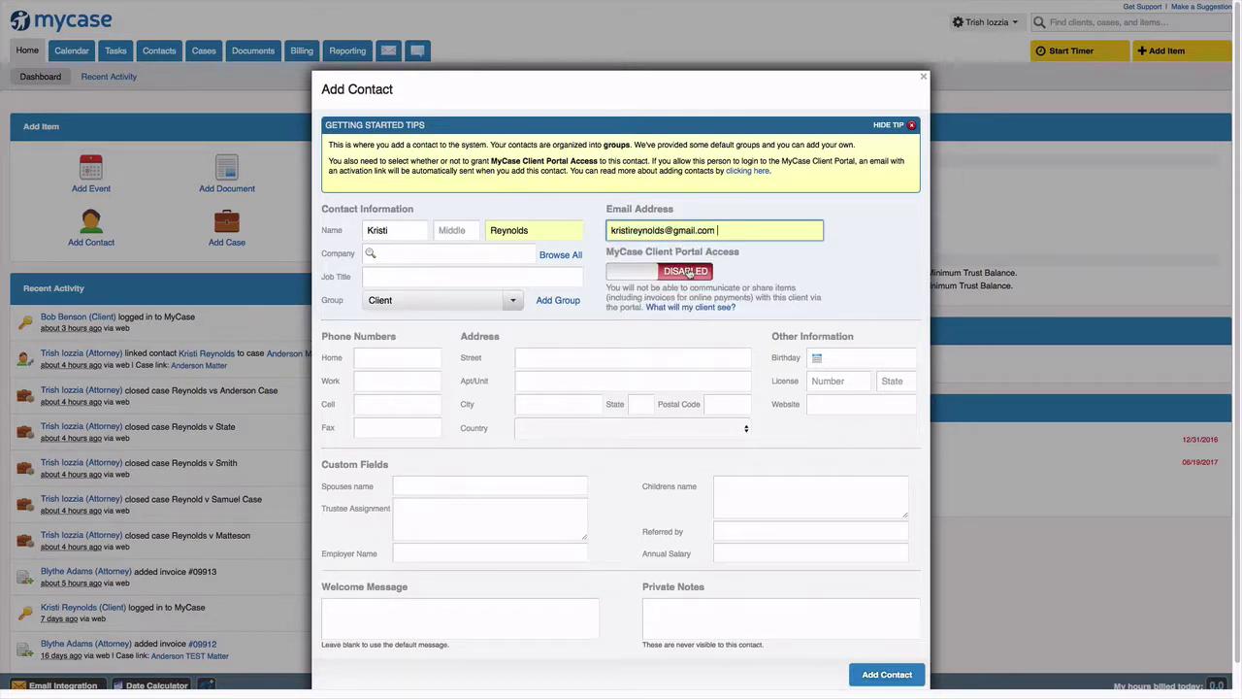
- Re-enable Client Portal Access and finish adding the individual contact
left_click(687, 272)
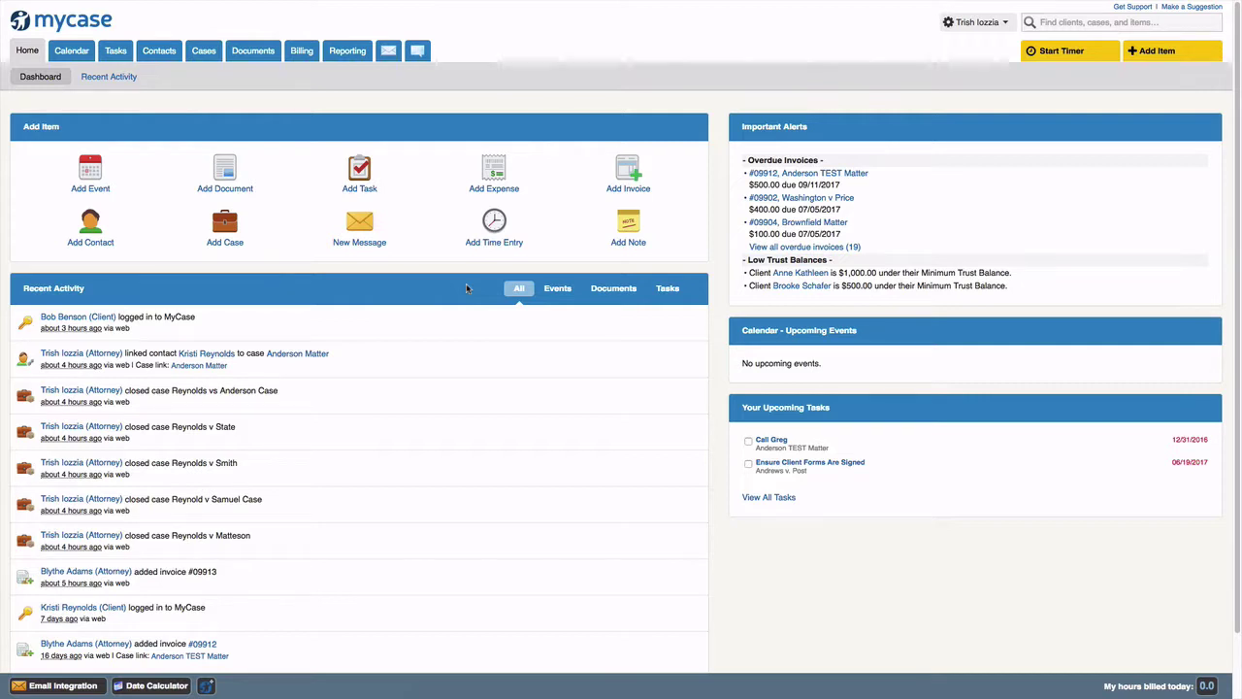
mouse_move(261, 55)
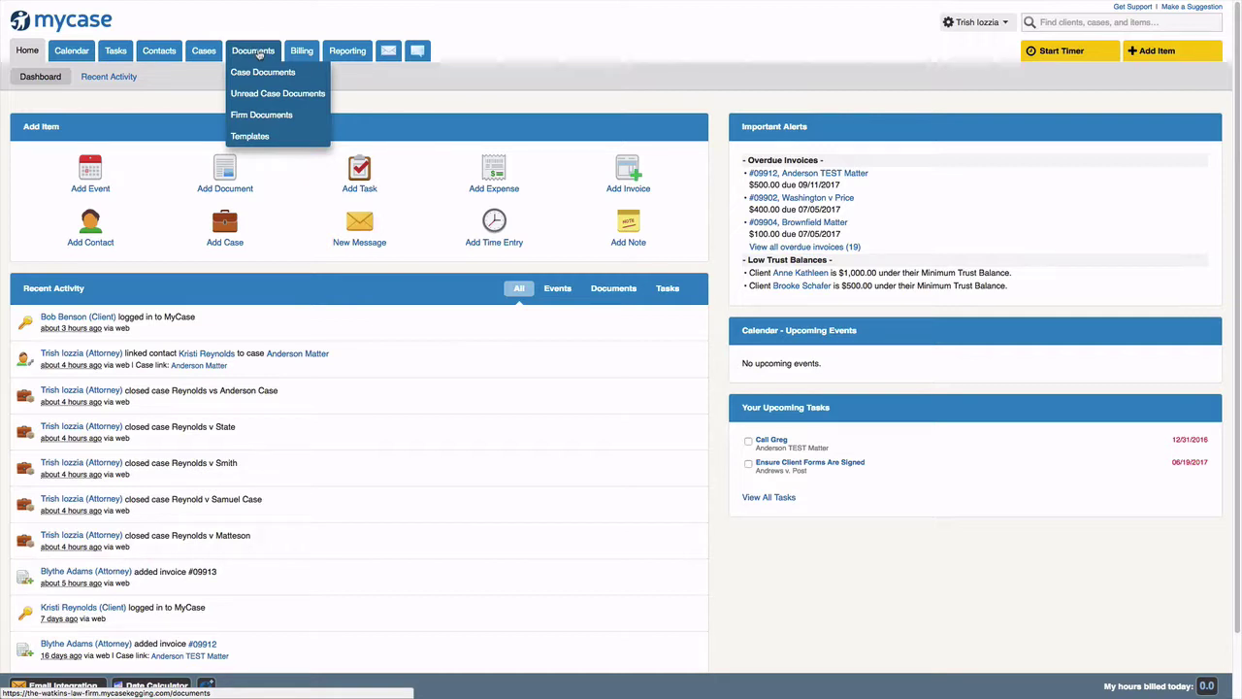
left_click(260, 56)
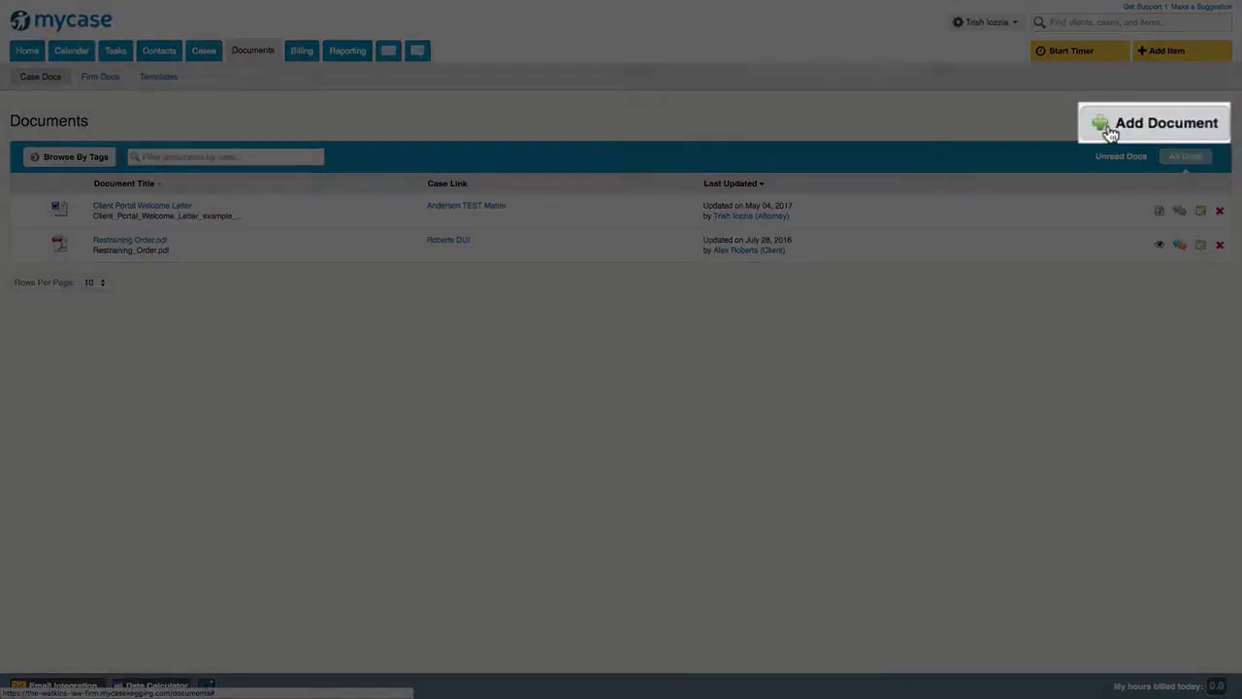
left_click(1129, 124)
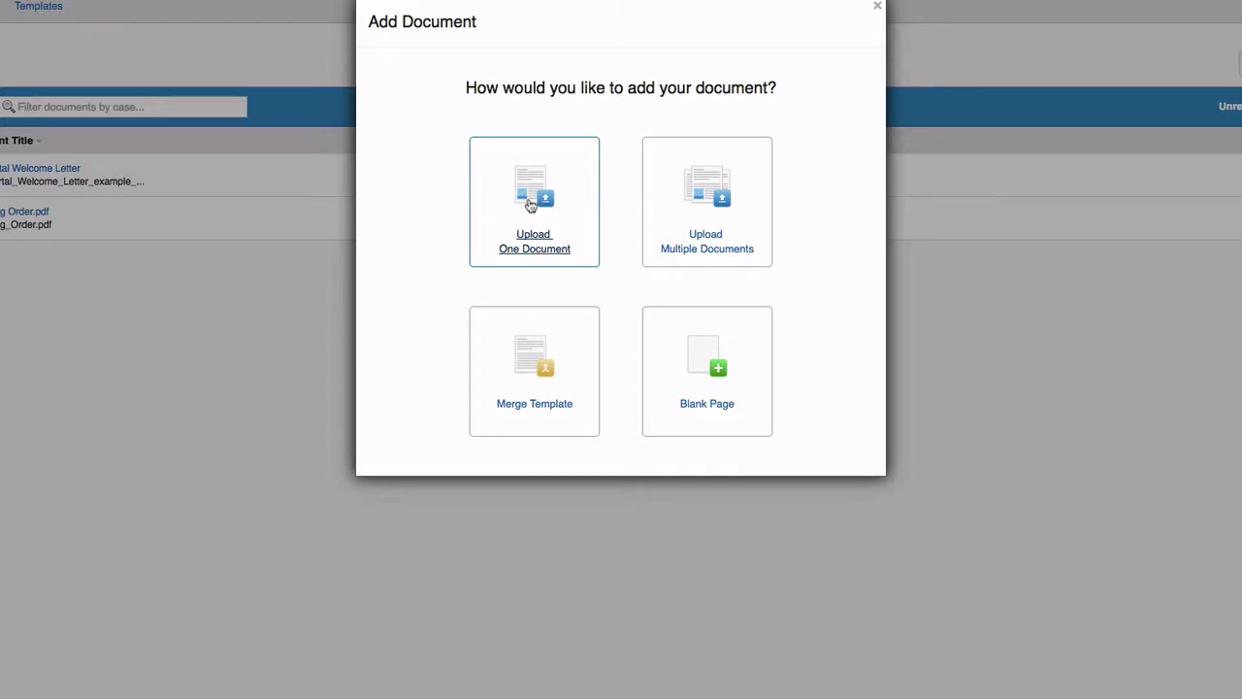
left_click(531, 204)
left_click(379, 224)
type("ander")
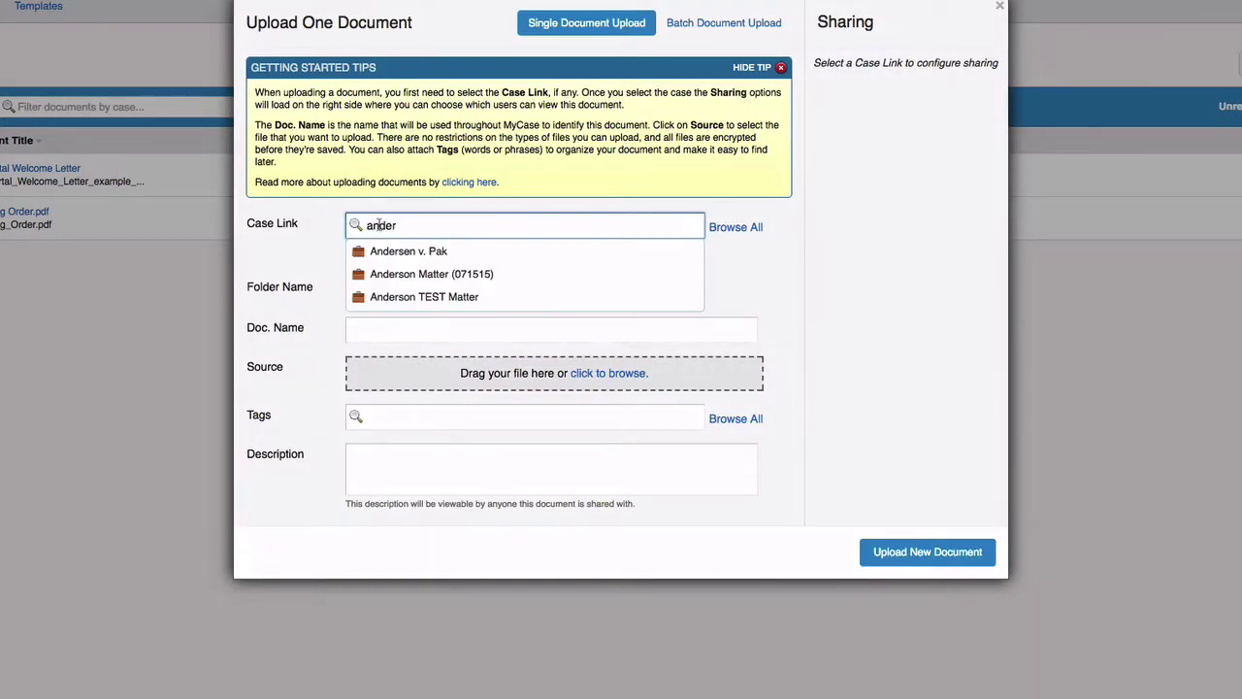
left_click(380, 275)
- Name it 'Client Portal Welcome Letter', attach the file, share with the client, and upload
left_click(379, 338)
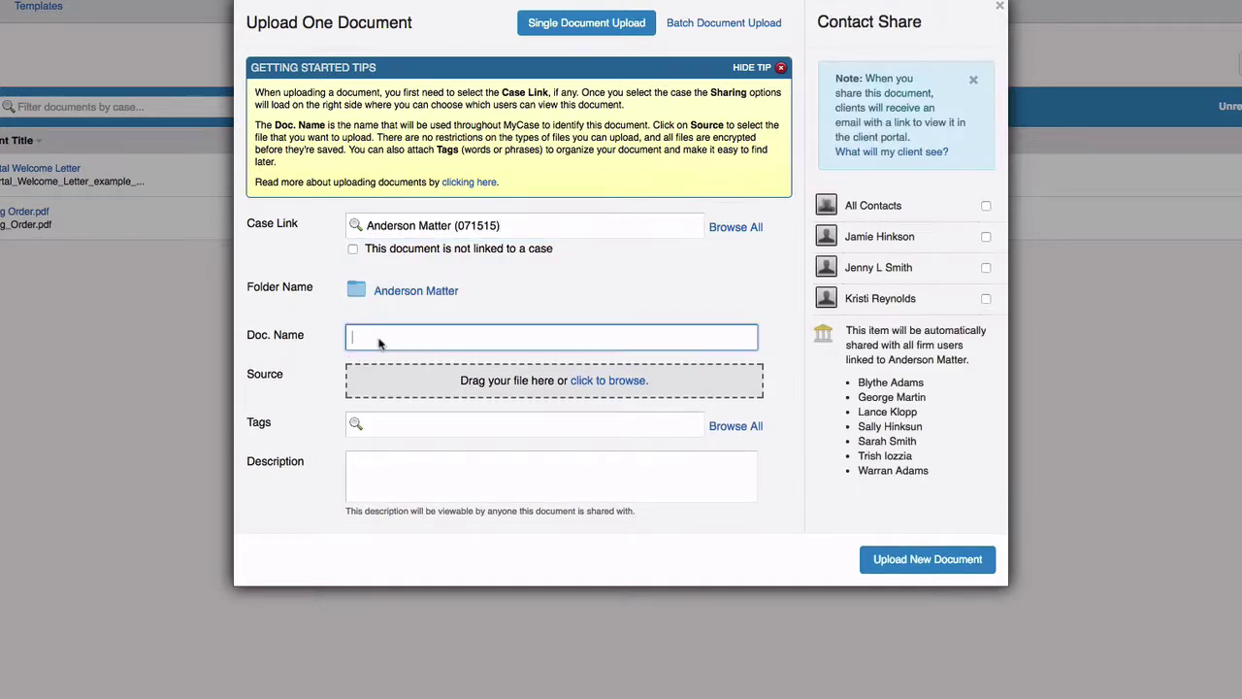
type("Client Portal Welcome Letter")
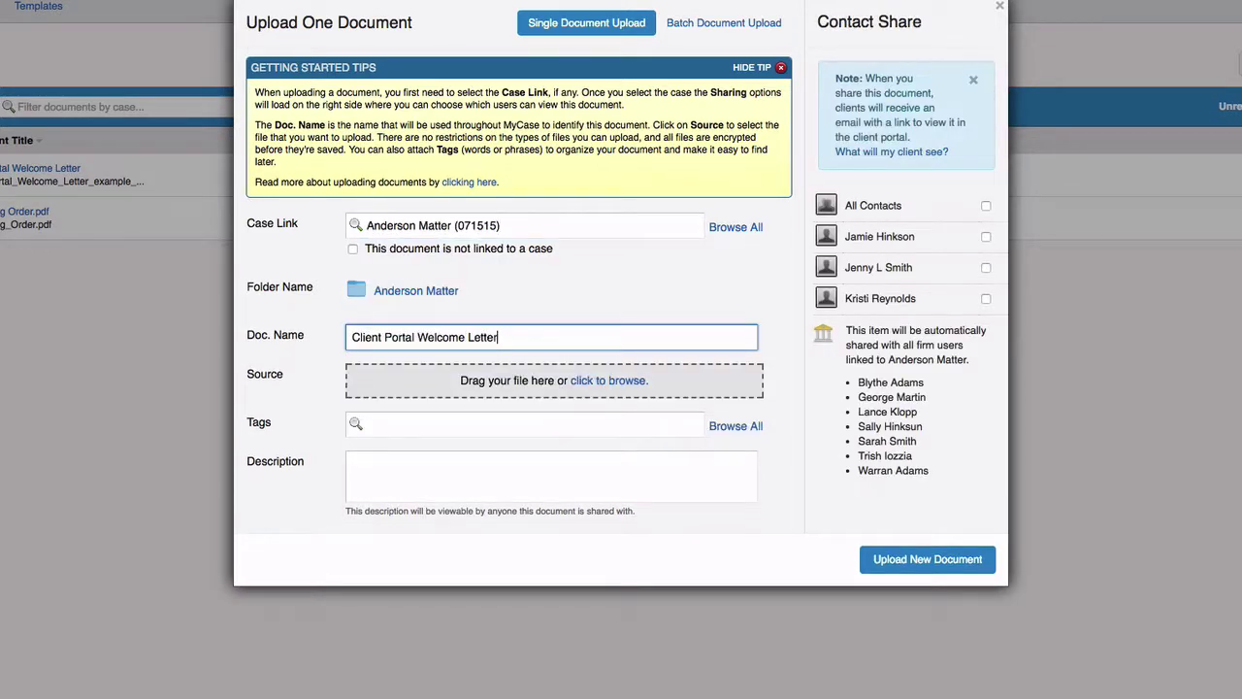
left_click_drag(823, 315, 618, 372)
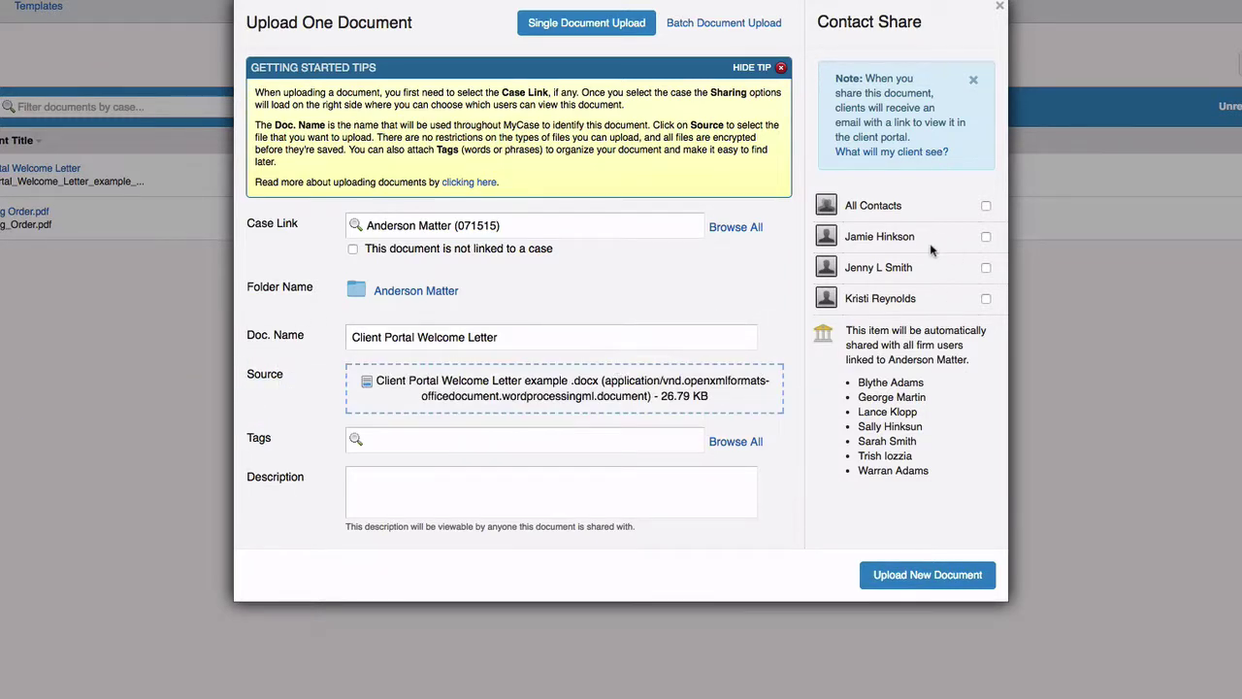
left_click(986, 300)
left_click(927, 575)
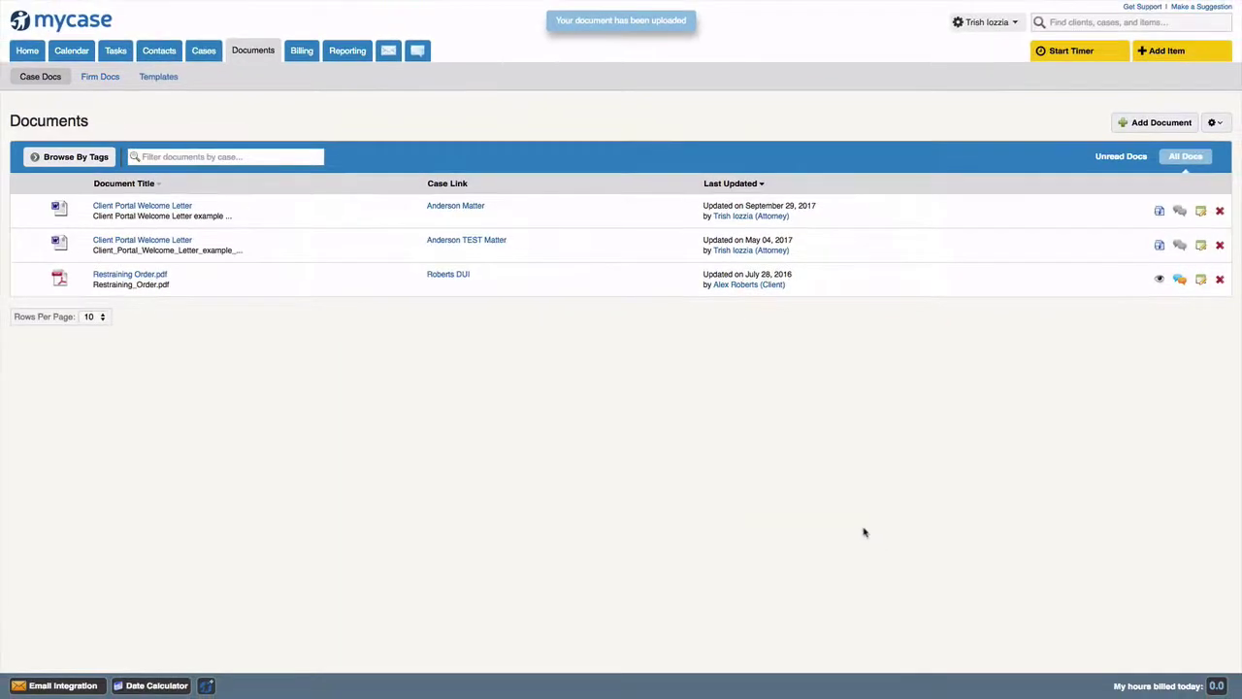
left_click(68, 53)
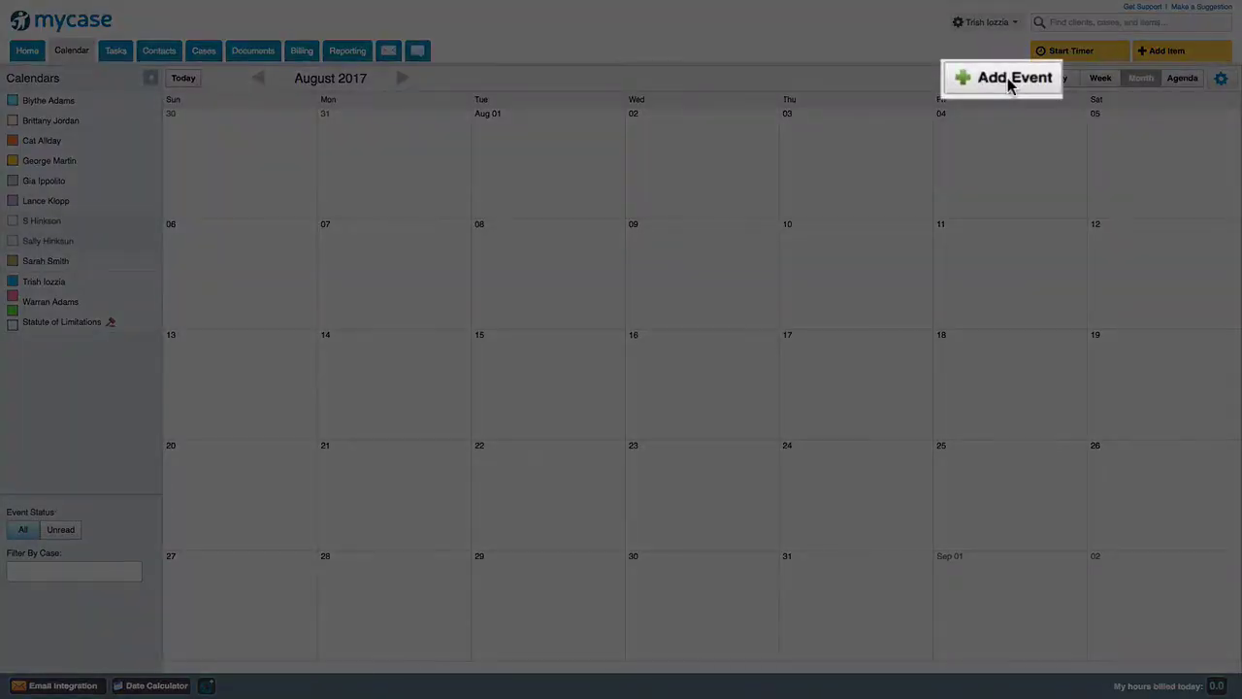
left_click(1005, 77)
left_click(326, 252)
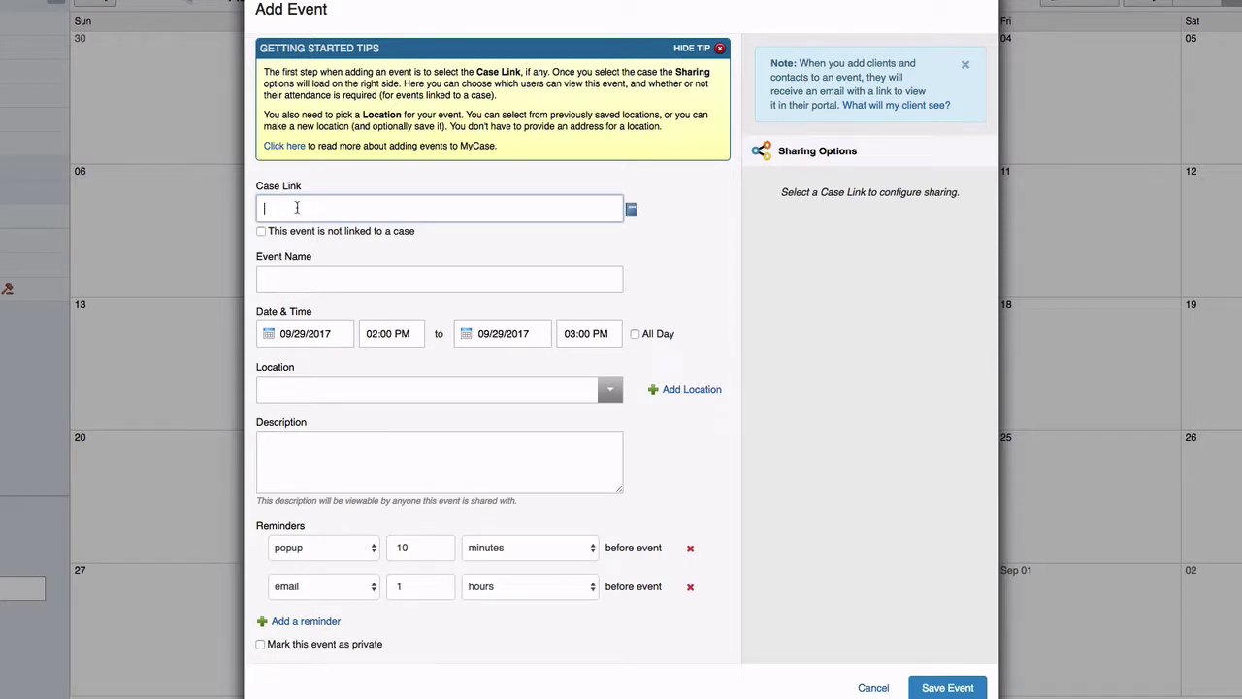
type("Ander")
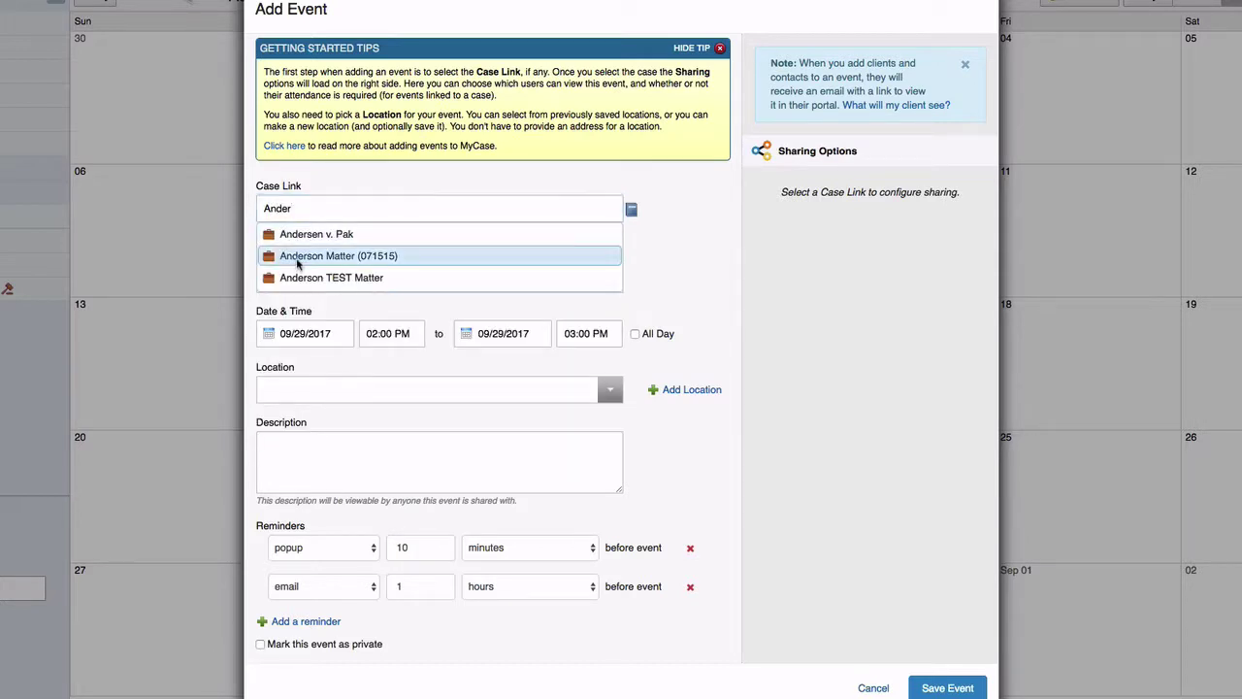
left_click(288, 257)
left_click(285, 279)
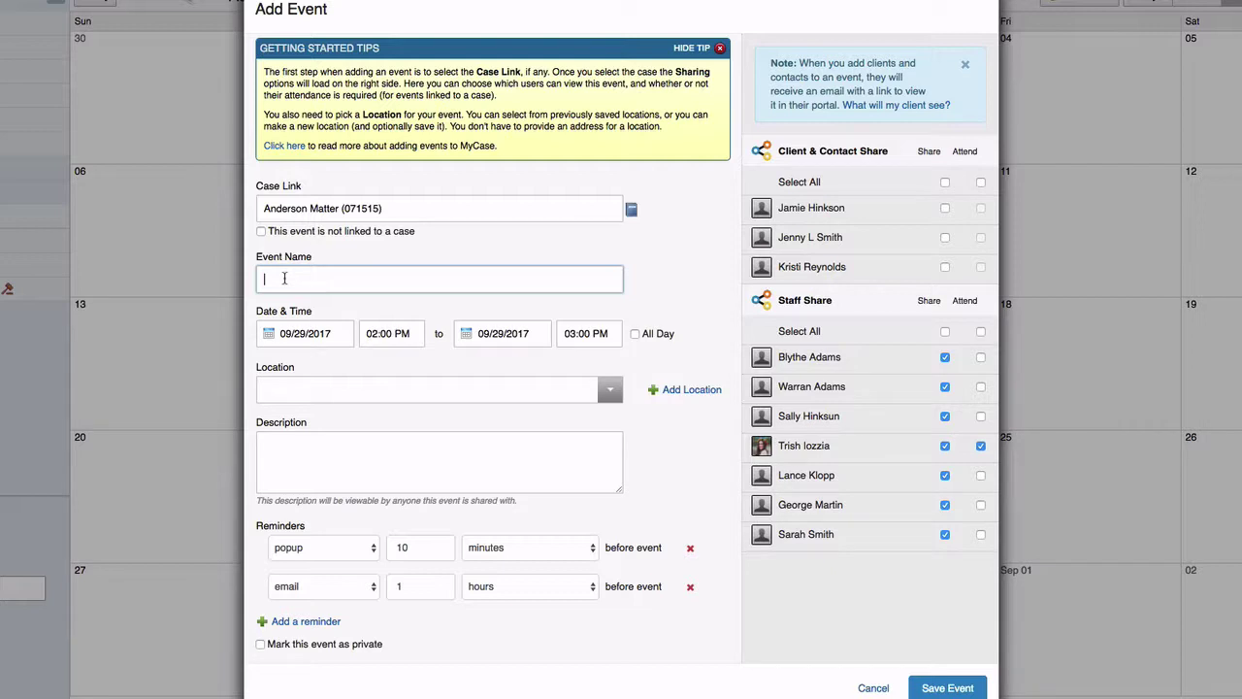
type("Consultation")
- Schedule it for October 11, 2017 at 10:00 AM, share with the attending client, and save
key("Tab")
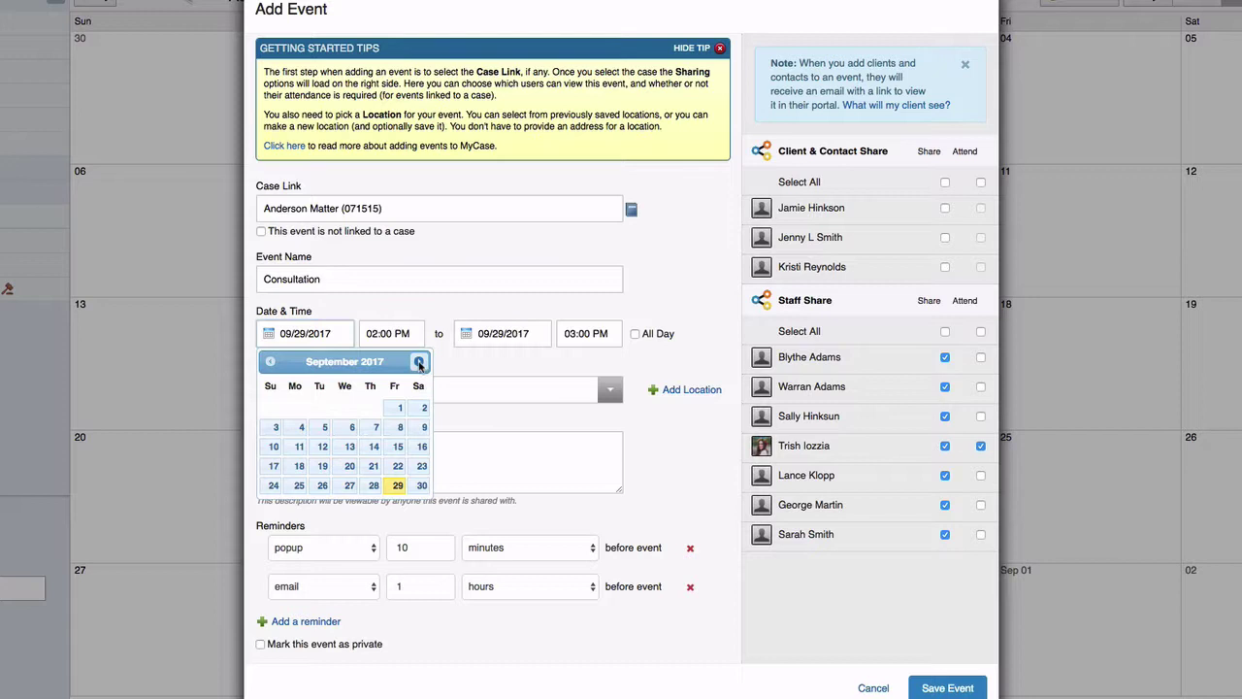
left_click(419, 362)
left_click(344, 427)
left_click(389, 333)
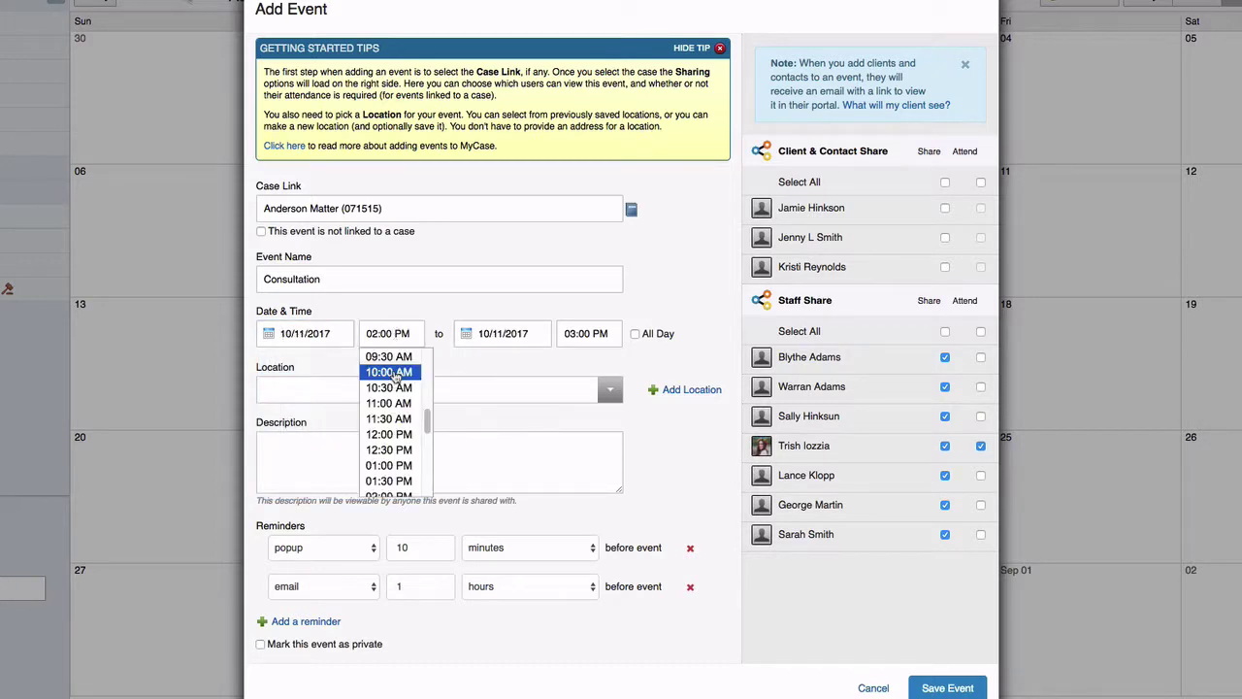
left_click(390, 373)
left_click(946, 267)
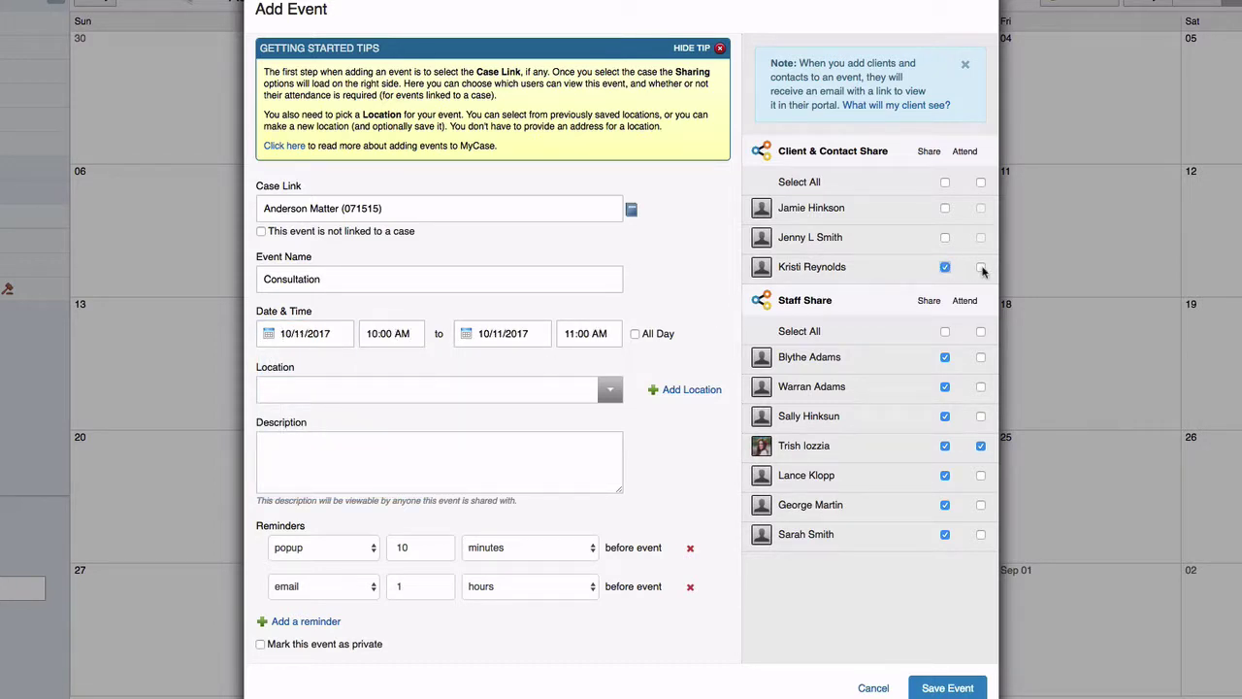
left_click(981, 268)
left_click(947, 687)
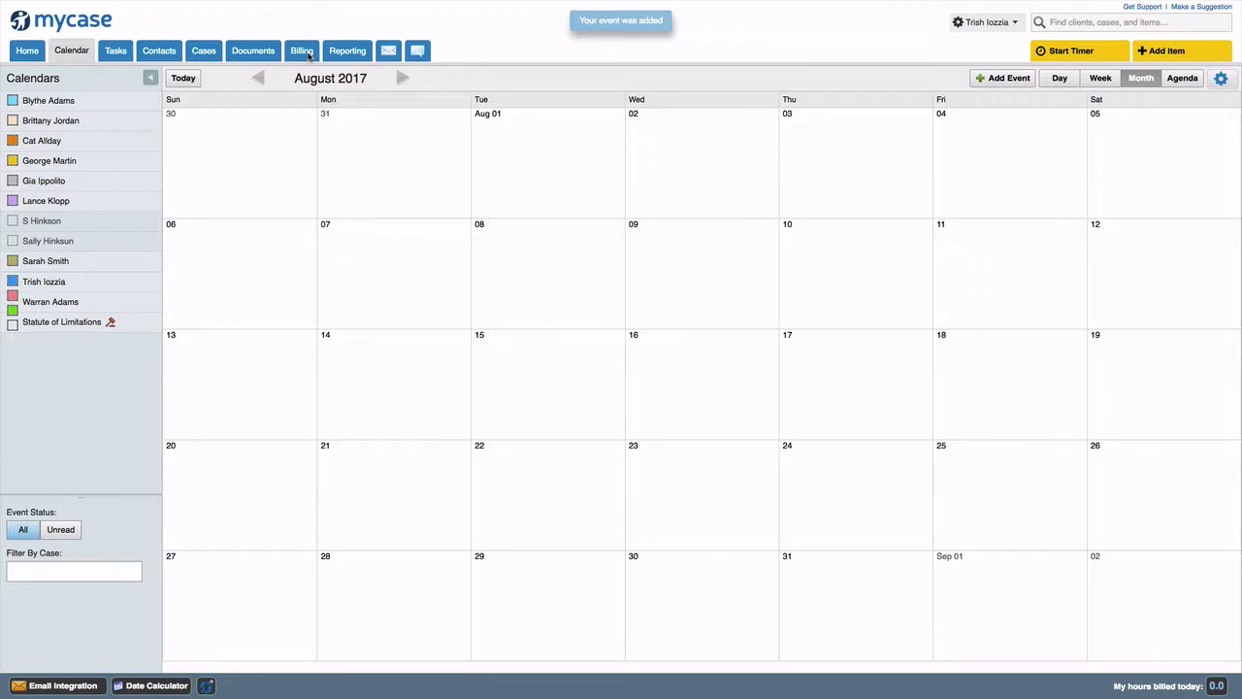
- Start a new Anderson Matter invoice with a 500.00 flat fee line
left_click(306, 54)
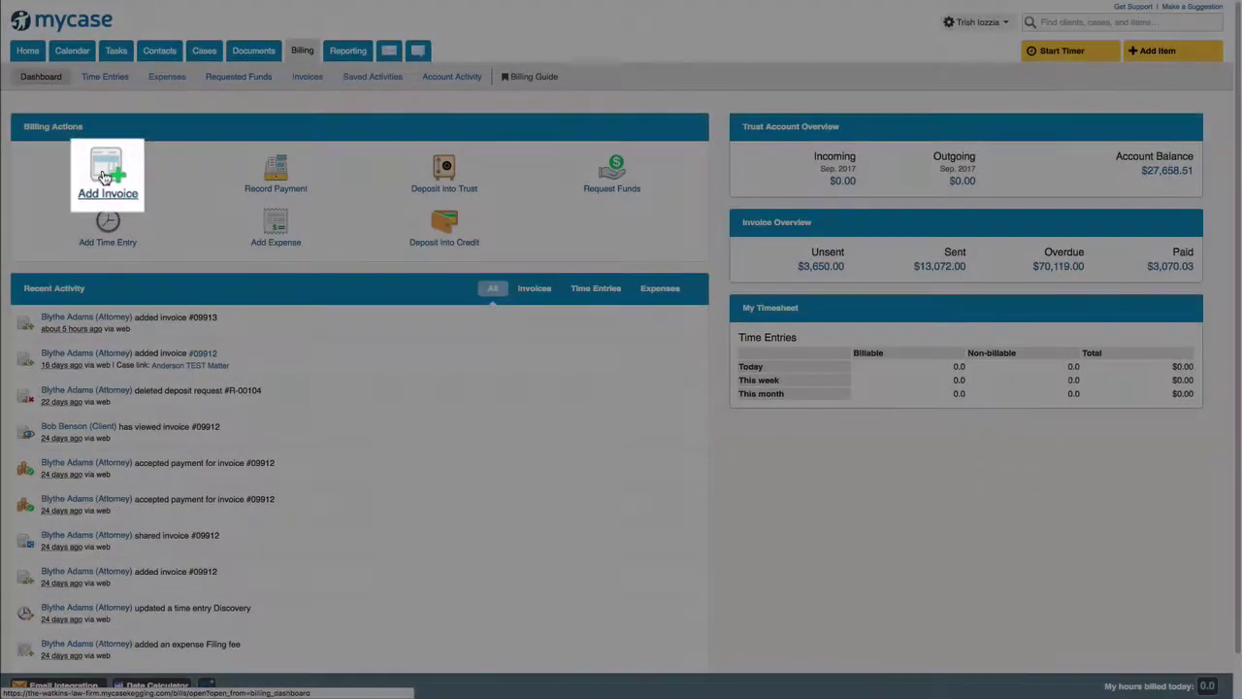
left_click(307, 77)
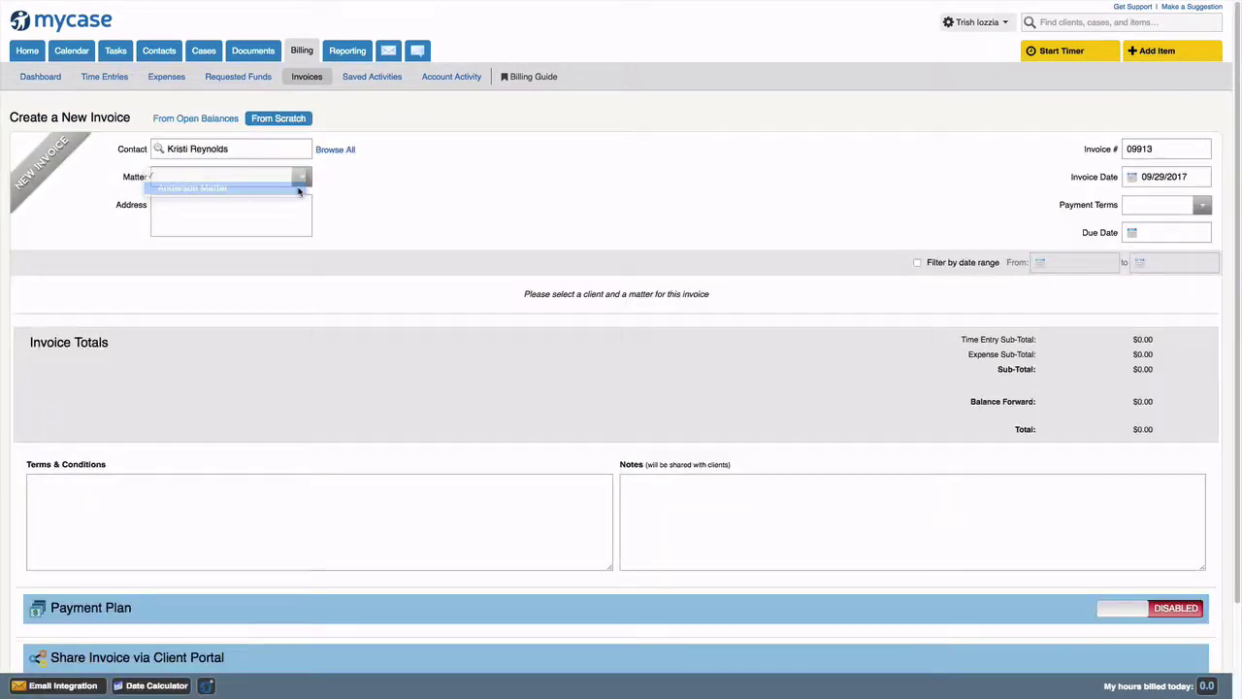
left_click(291, 183)
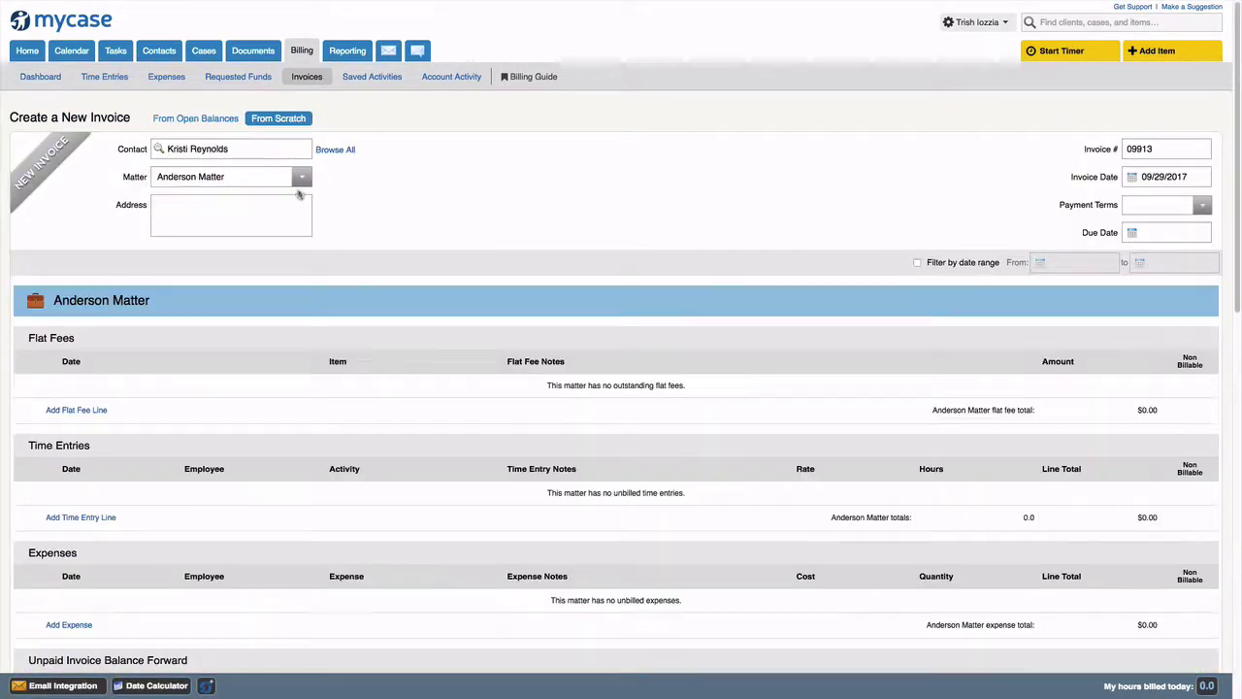
left_click(44, 410)
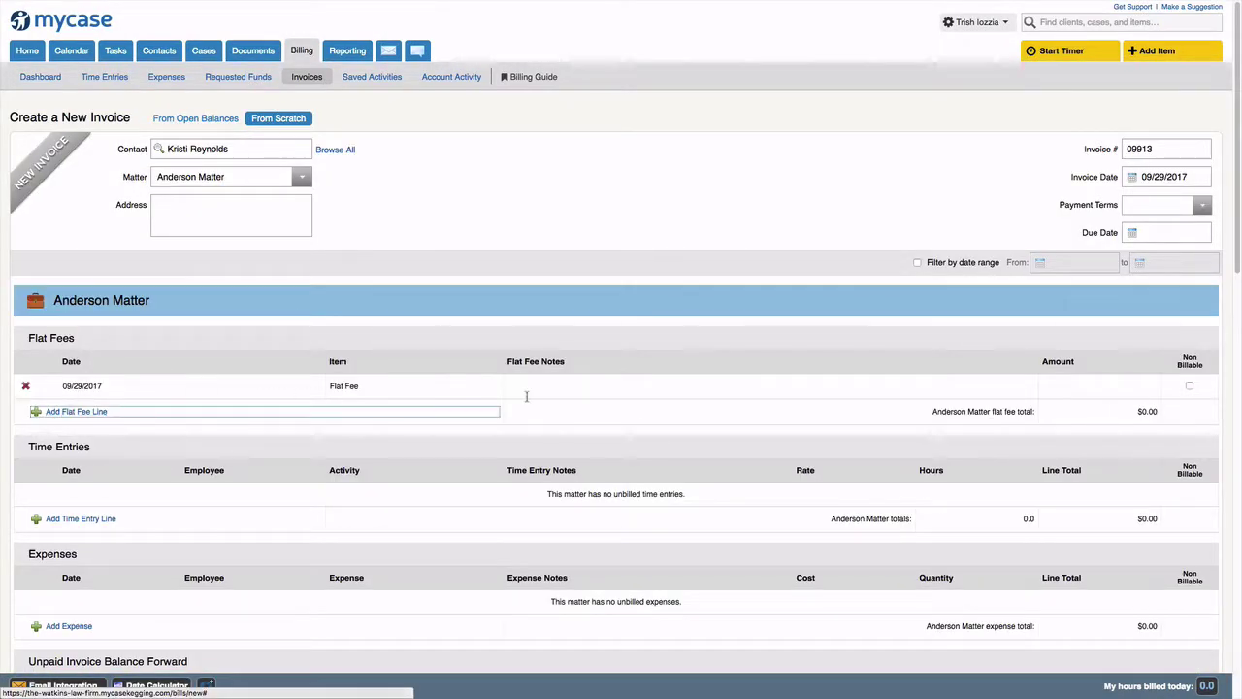
left_click(1103, 387)
type("500.00")
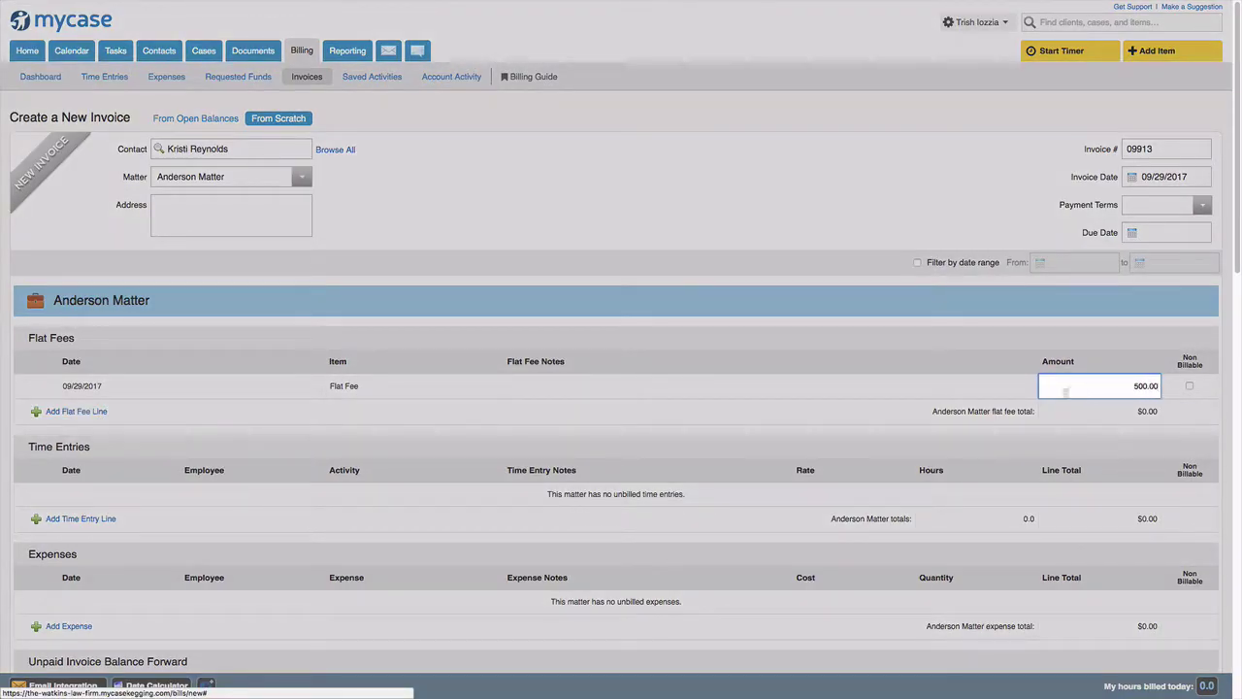
scroll(390, 389, "down", 6)
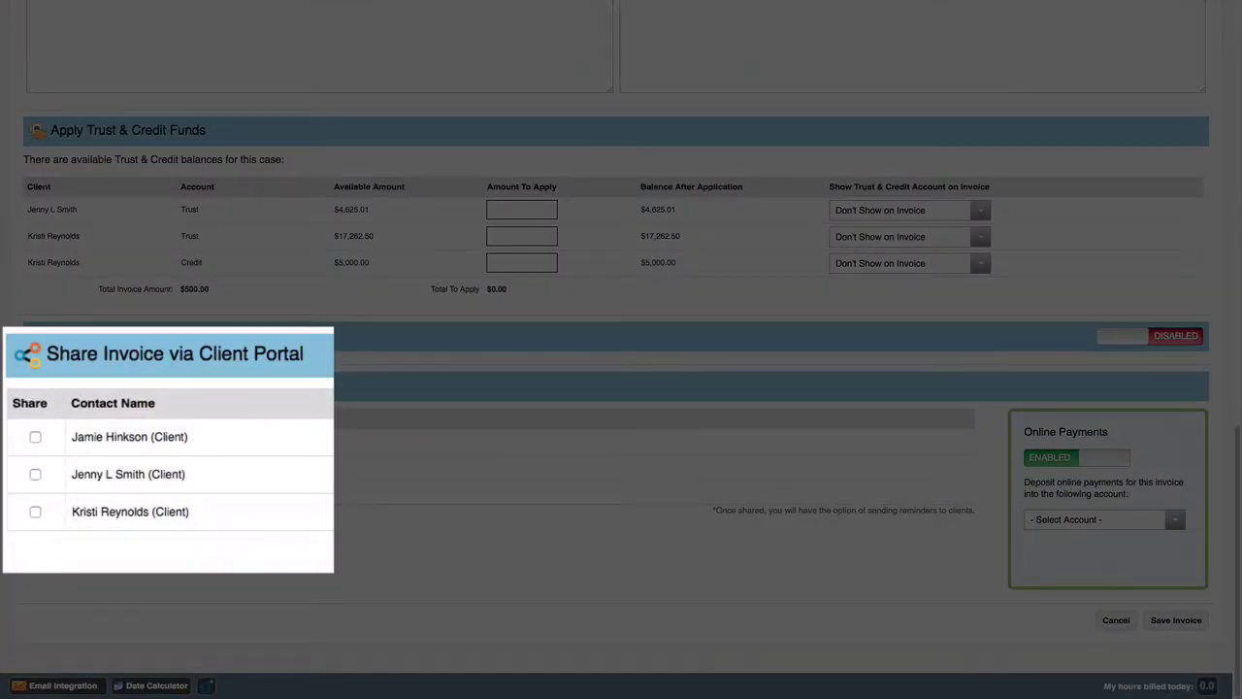
- Share the invoice with the client, deposit online payments into Operating Account, and save it
left_click(35, 514)
left_click(331, 532)
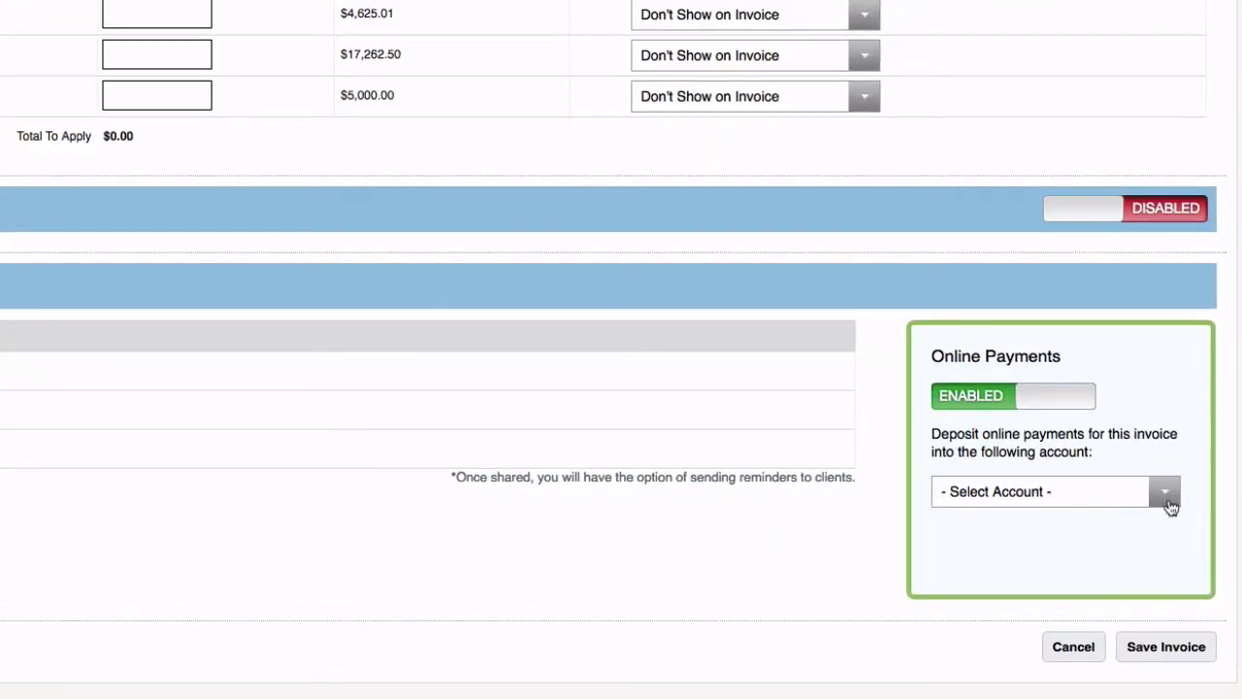
left_click(1165, 493)
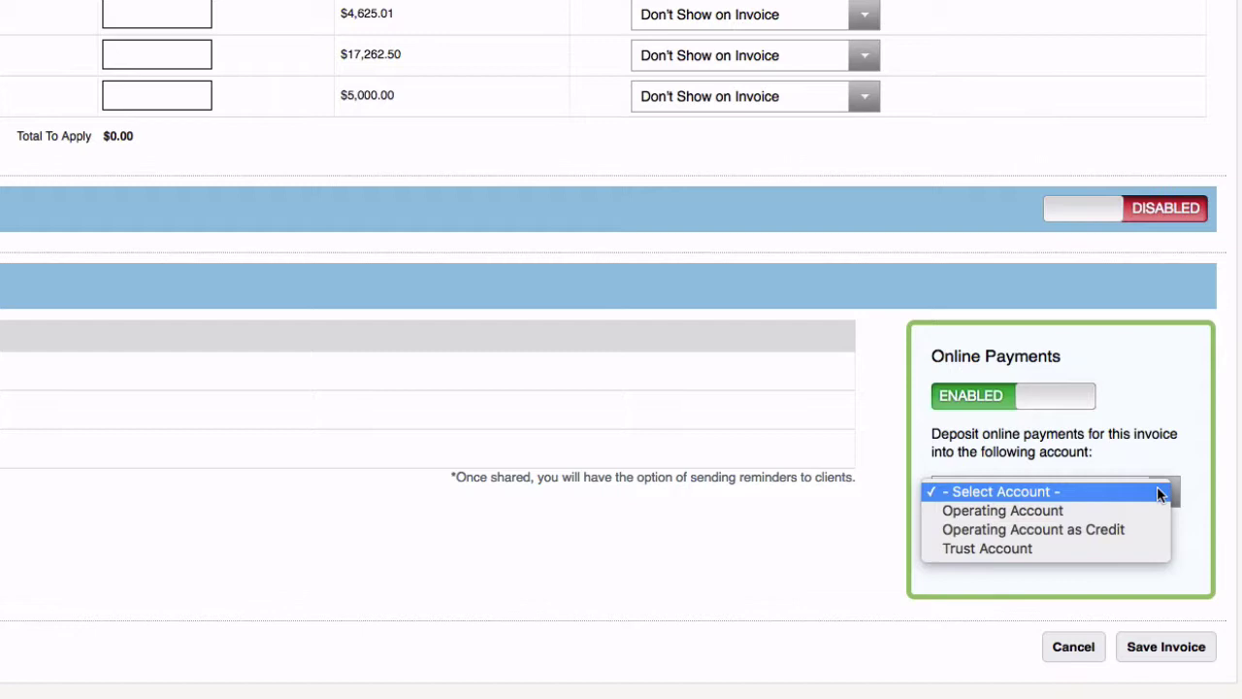
left_click(1113, 511)
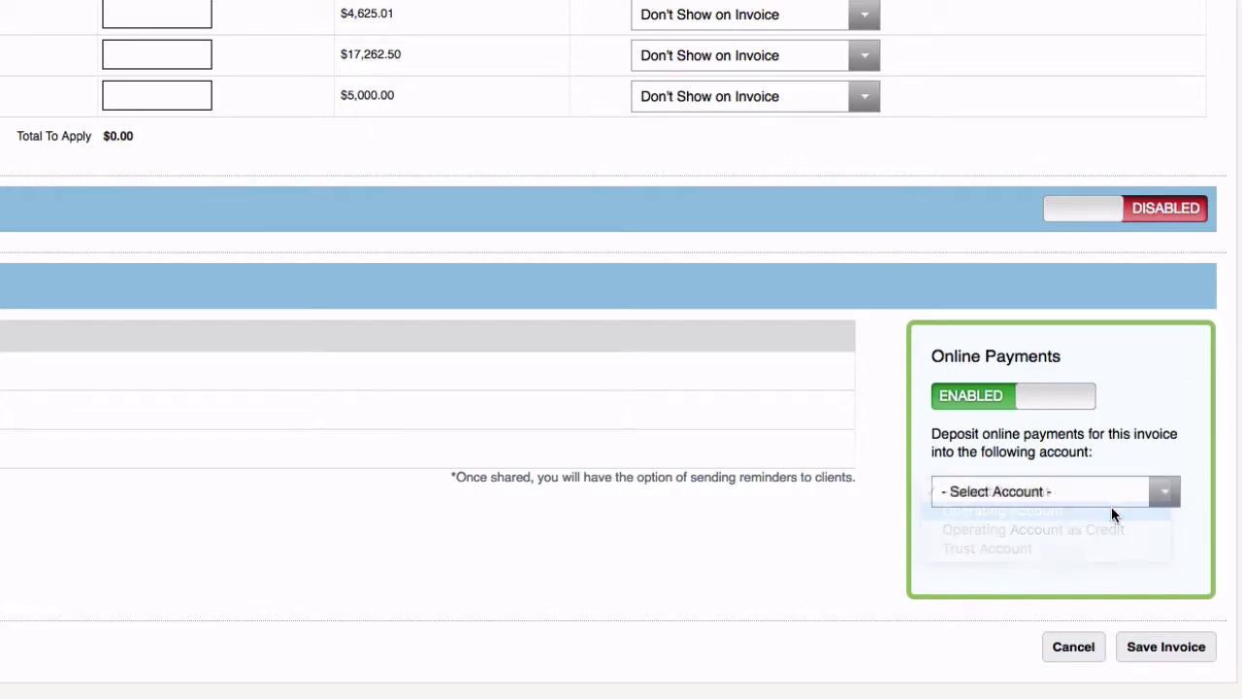
left_click(1168, 648)
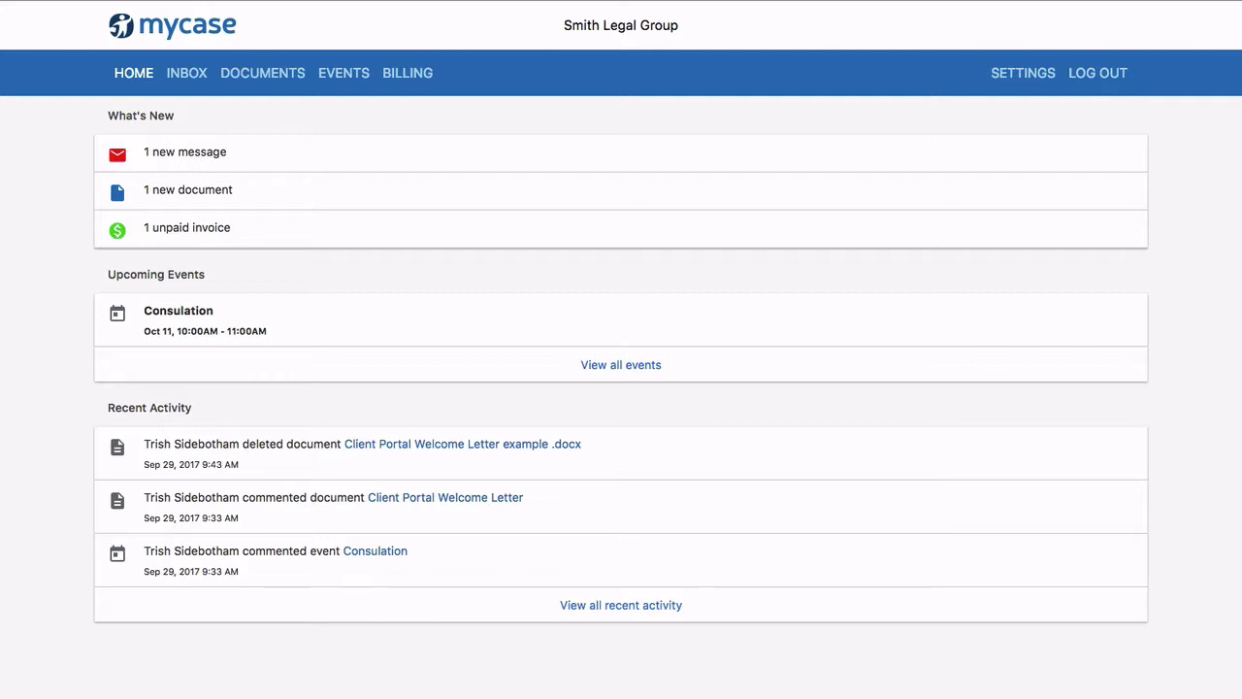
- Open the Consultation entry under Upcoming Events in the client portal
left_click(340, 75)
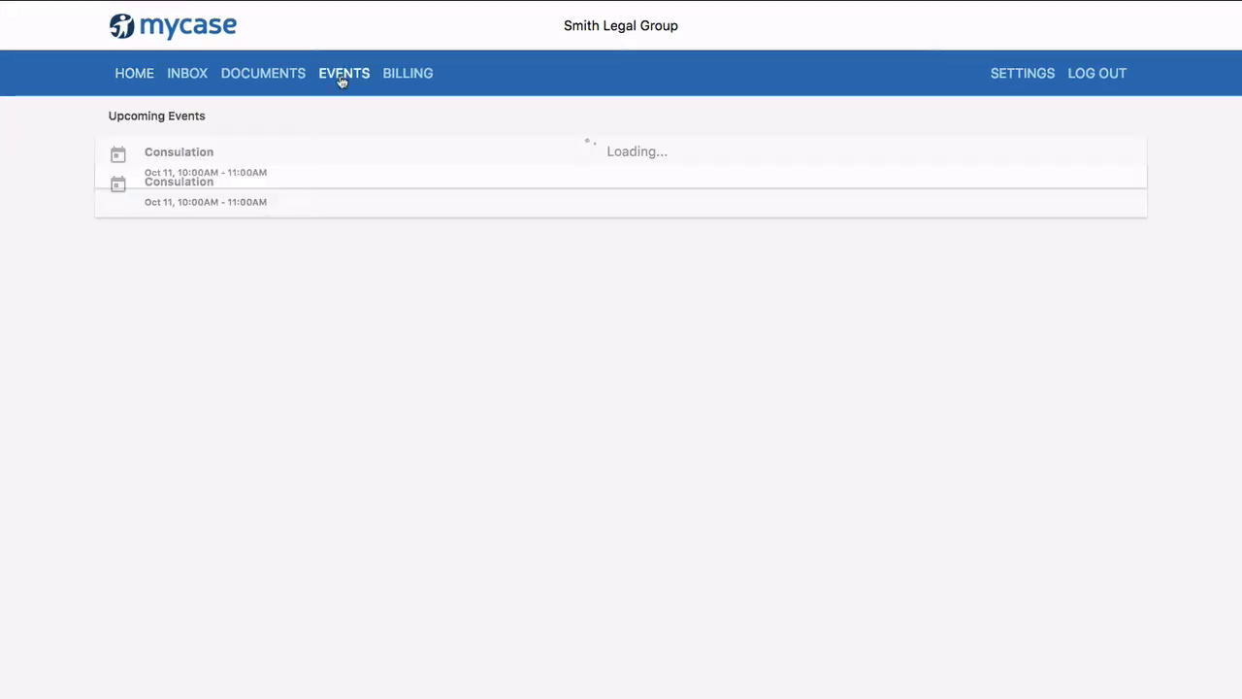
left_click(183, 171)
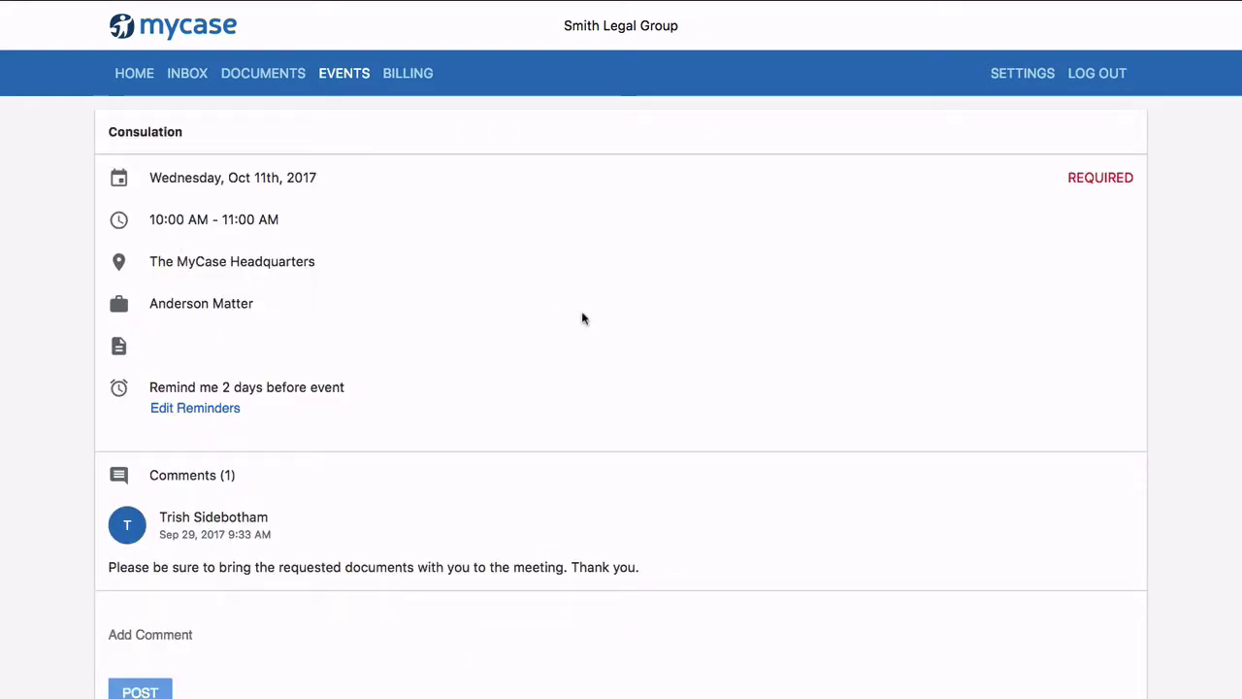
- Open the Client Portal Welcome Letter, read its one comment, then view its file info
left_click(255, 76)
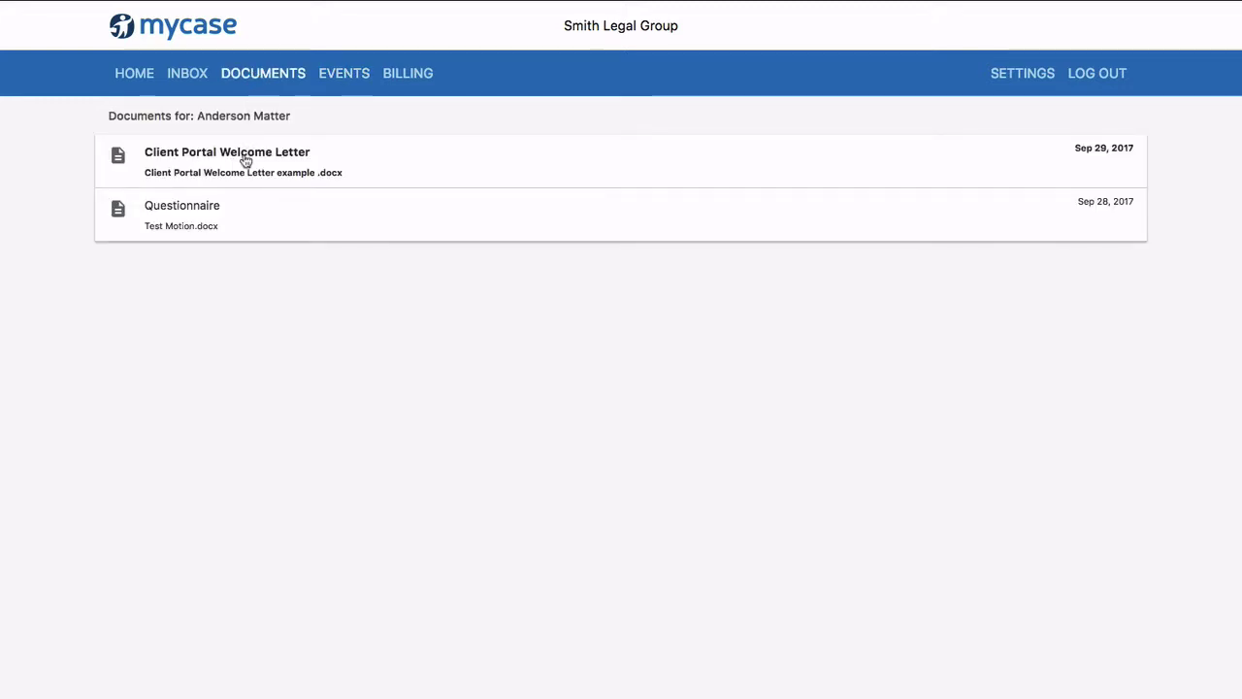
left_click(246, 161)
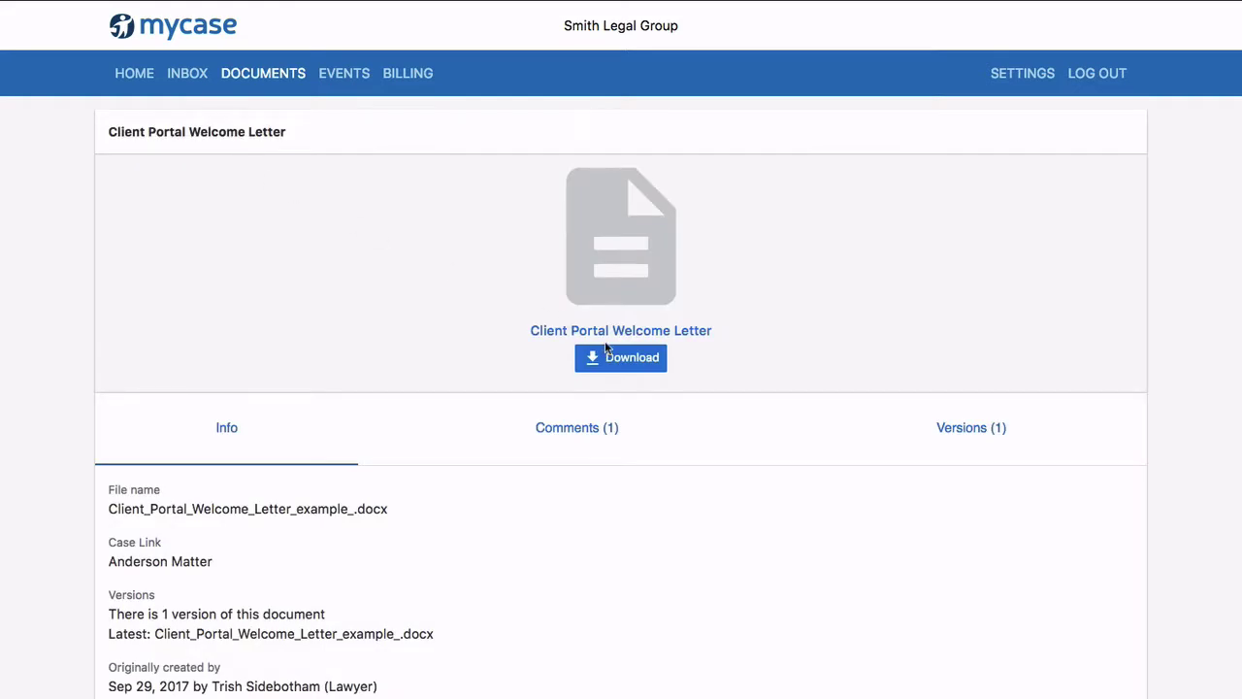
left_click(592, 427)
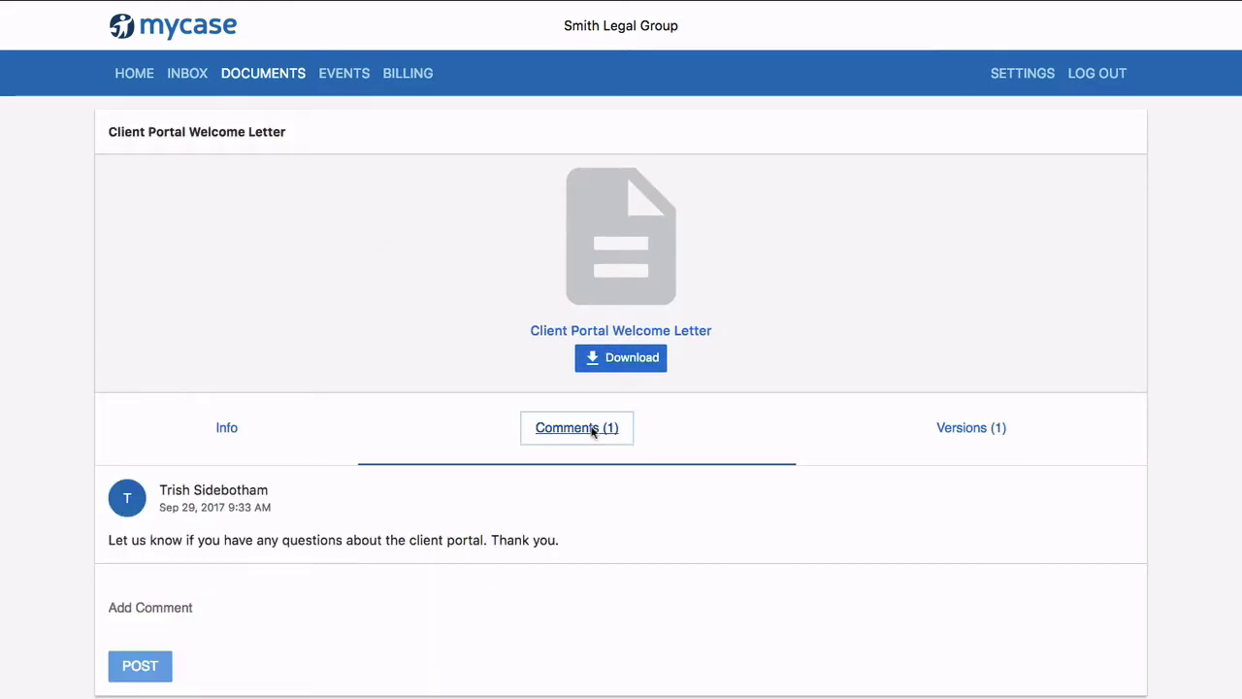
left_click(225, 429)
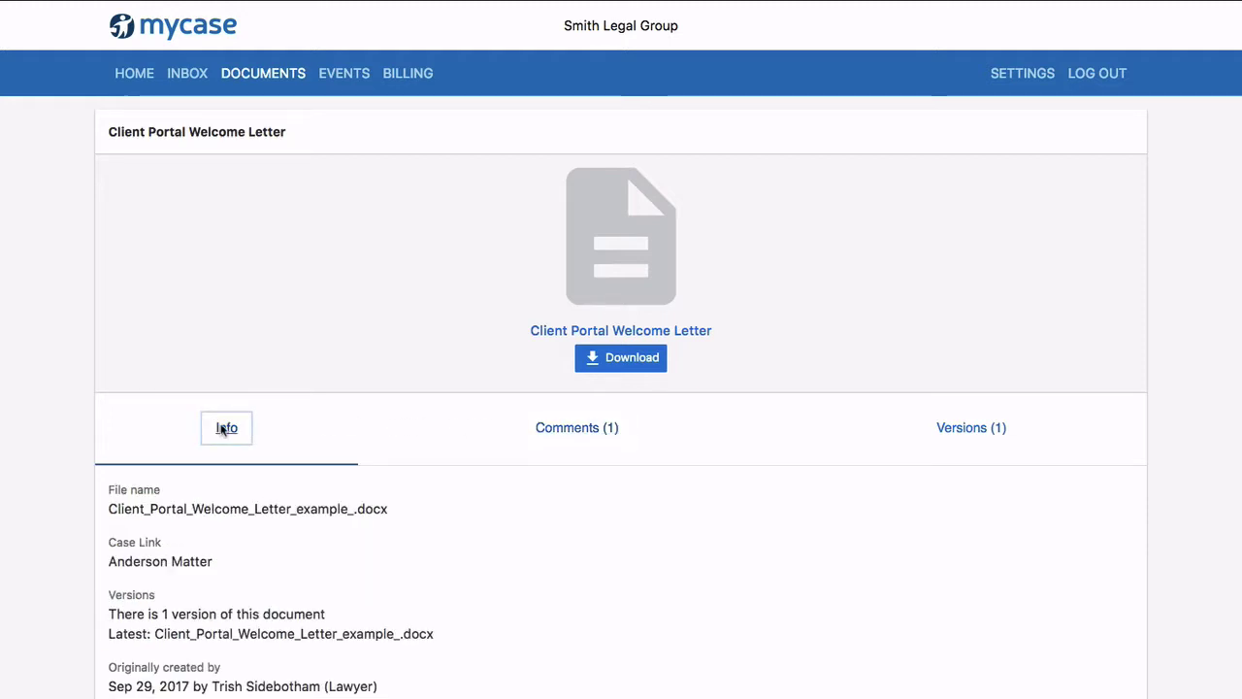
- Review the unpaid $500.00 invoice, then read the newest 'Welcome to MyCase Legal Team' message
left_click(400, 78)
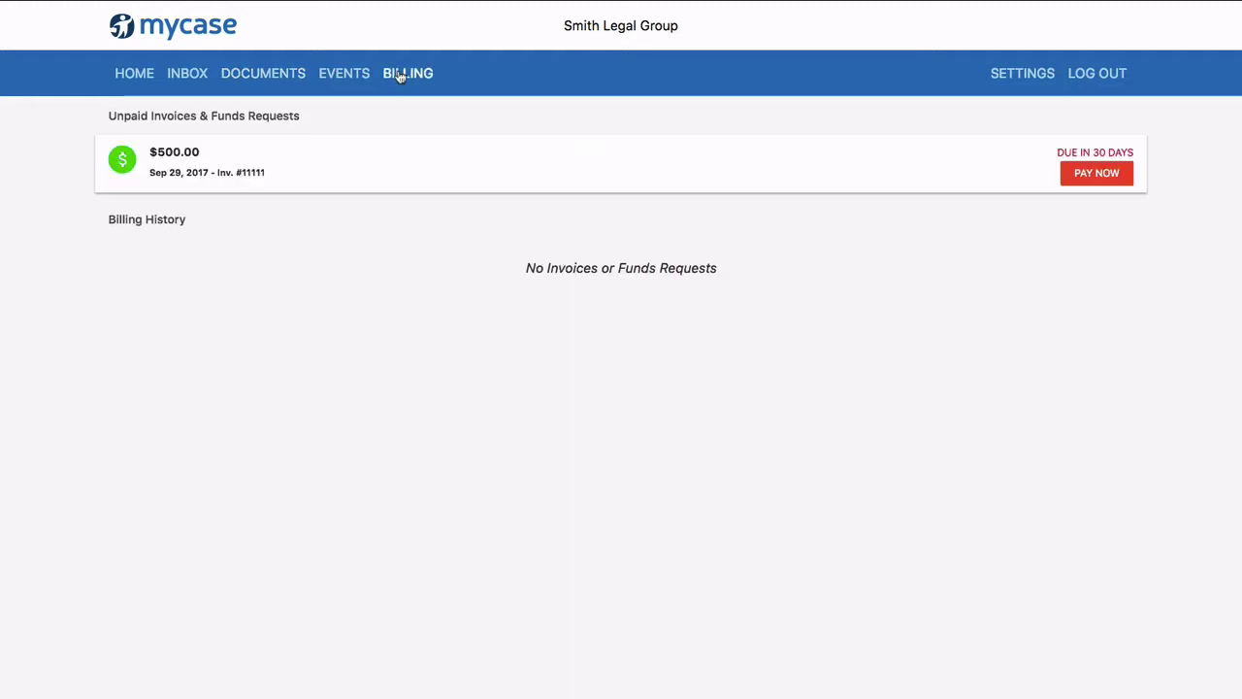
left_click(181, 161)
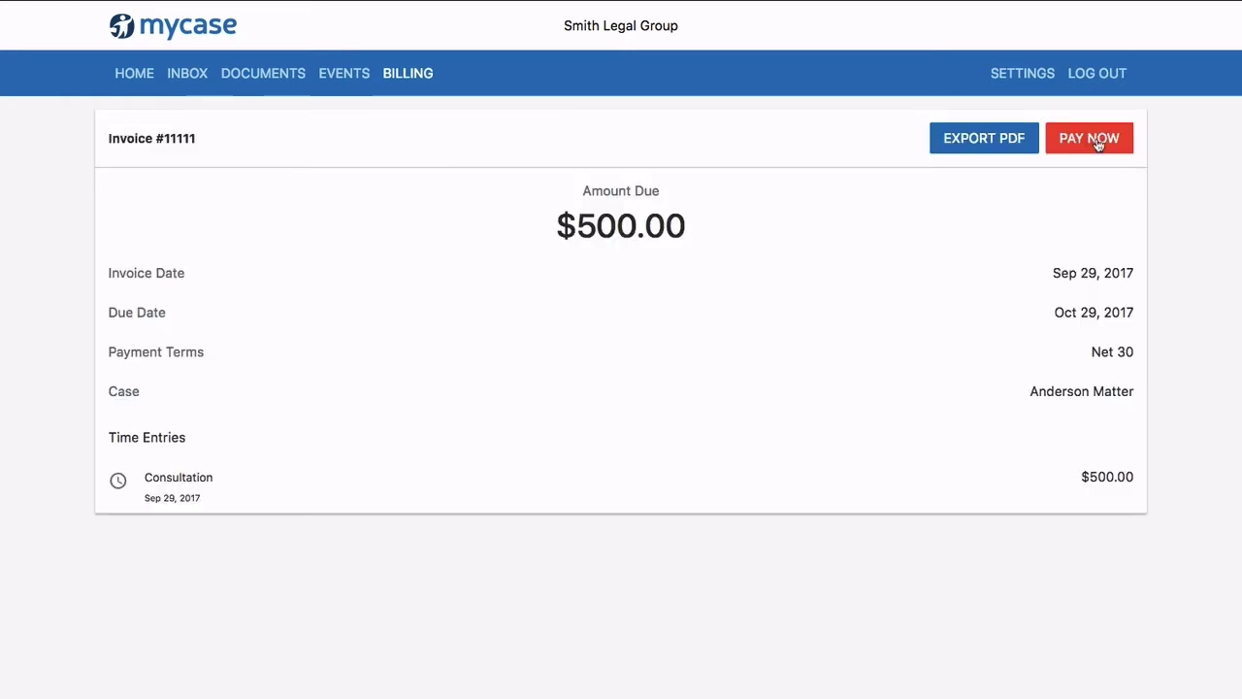
left_click(187, 75)
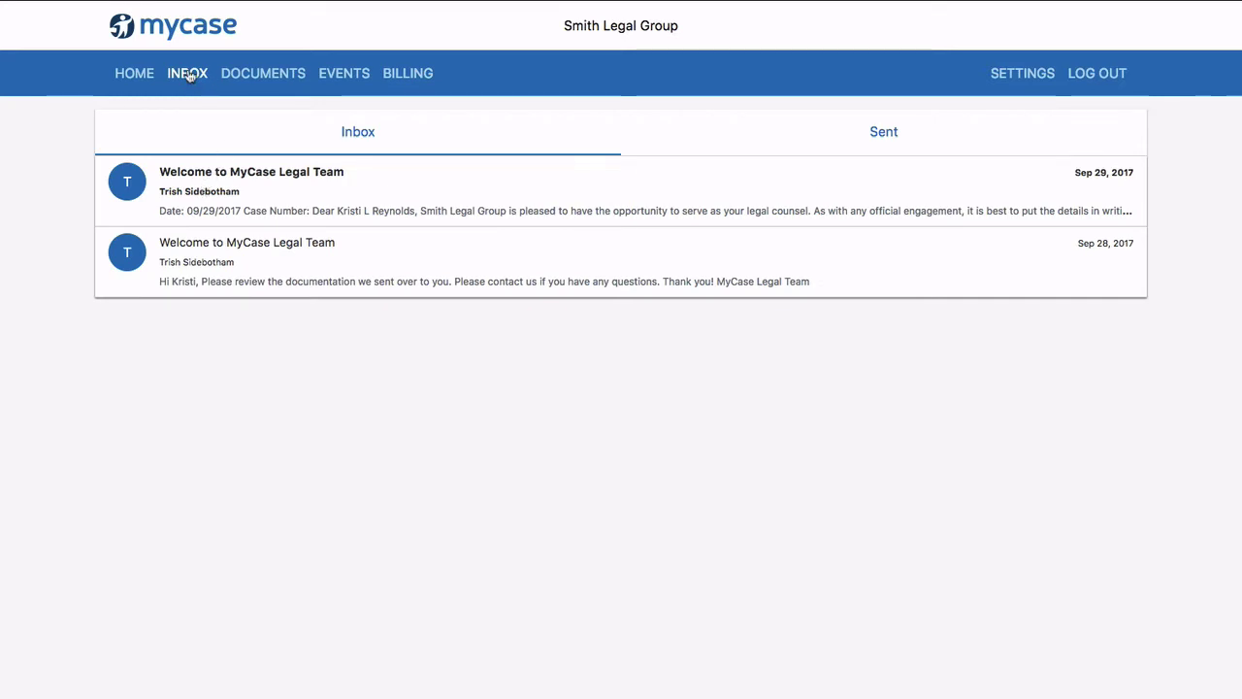
left_click(203, 191)
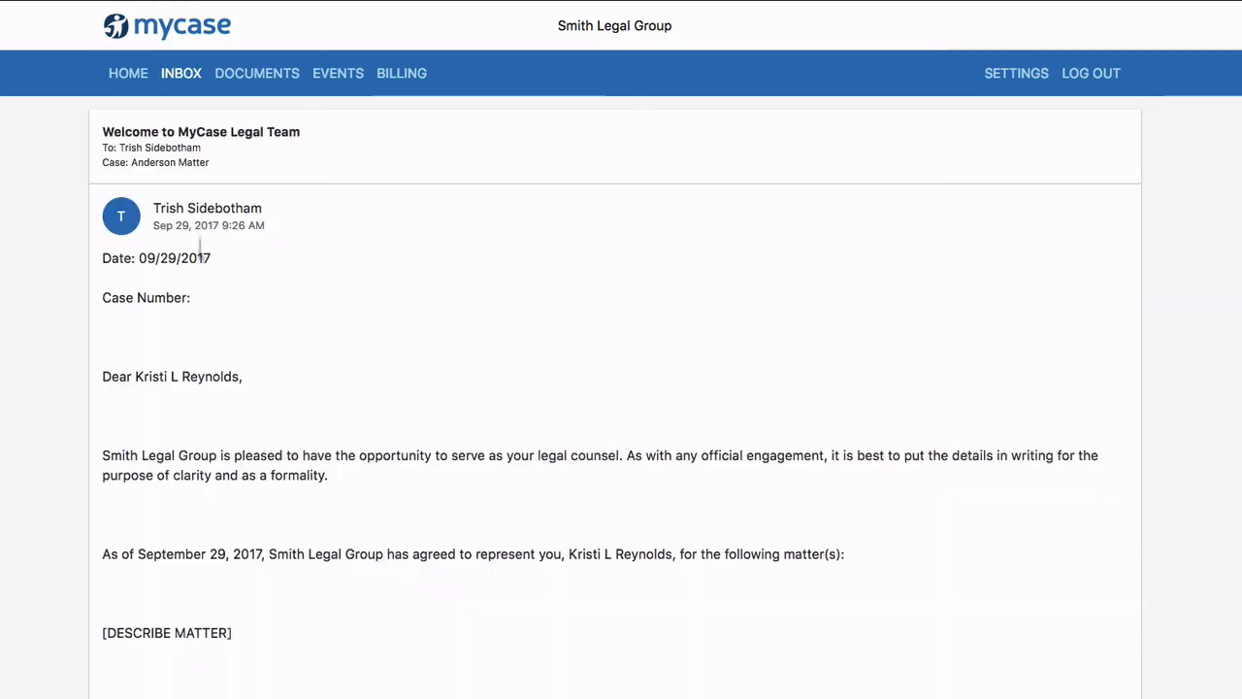
scroll(194, 302, "down", 7)
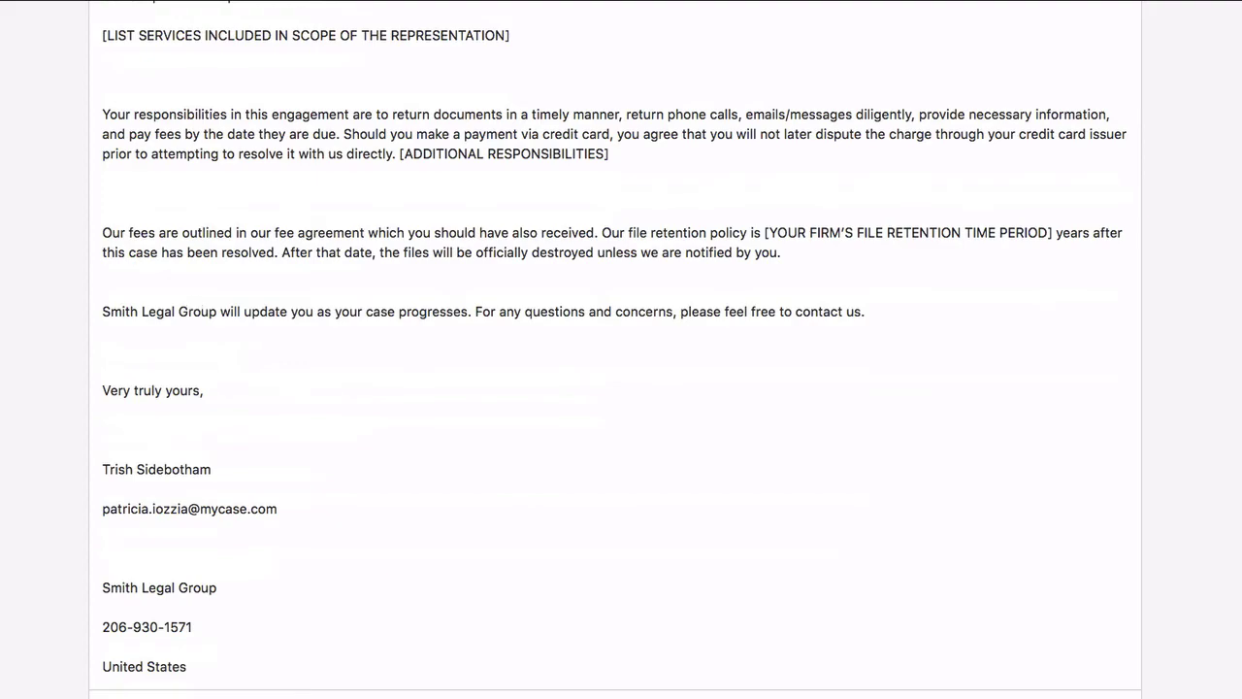
scroll(419, 682, "up", 7)
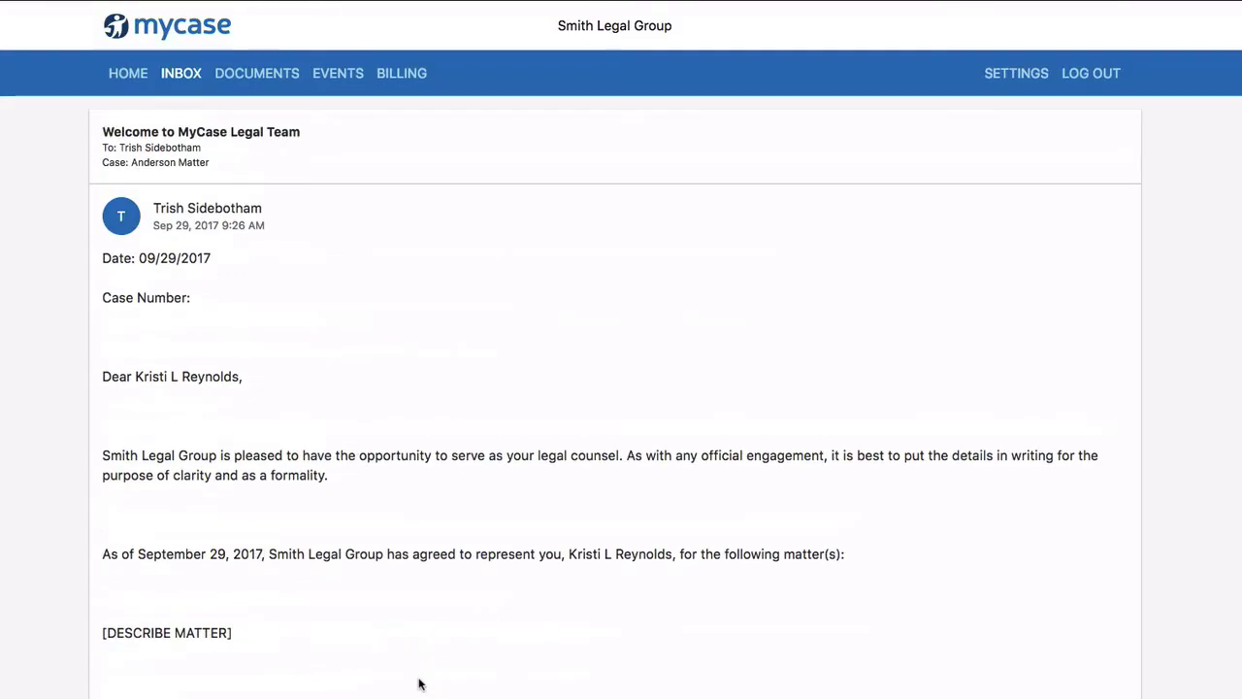